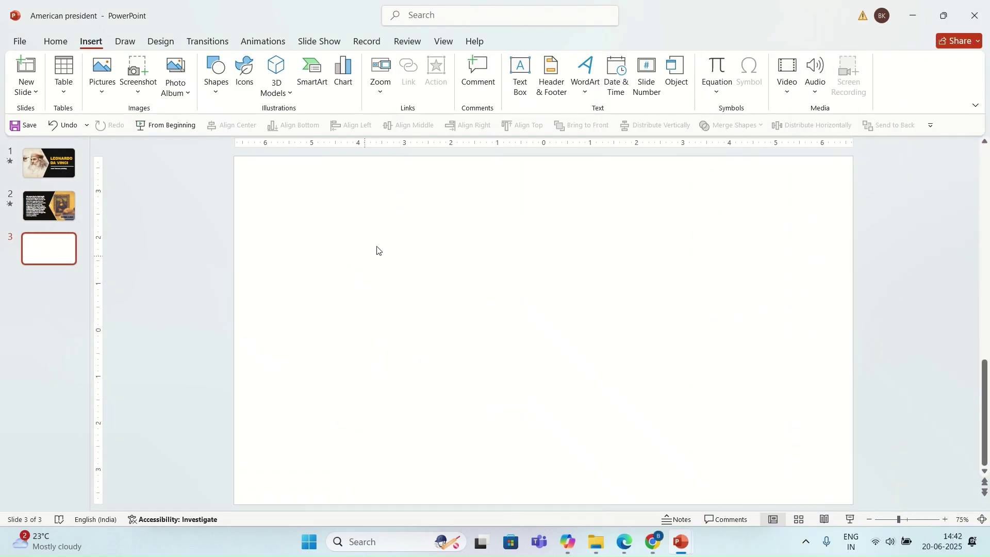
pyautogui.rightClick(472, 259)
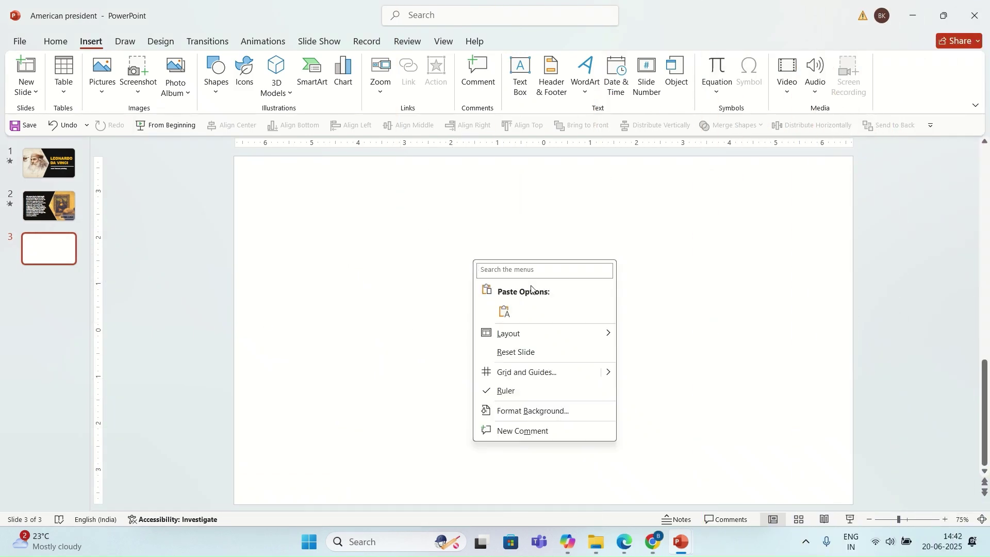
pyautogui.click(575, 411)
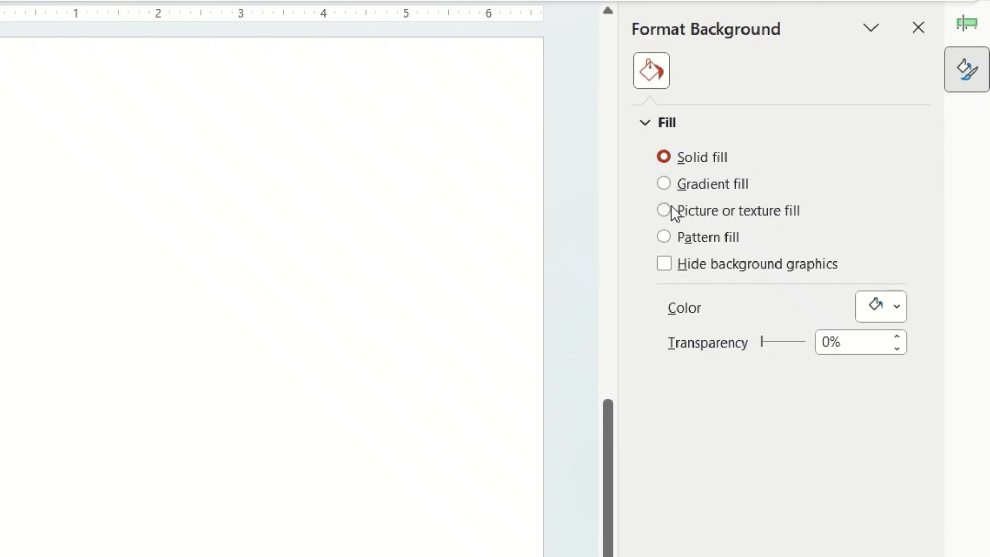
pyautogui.click(810, 251)
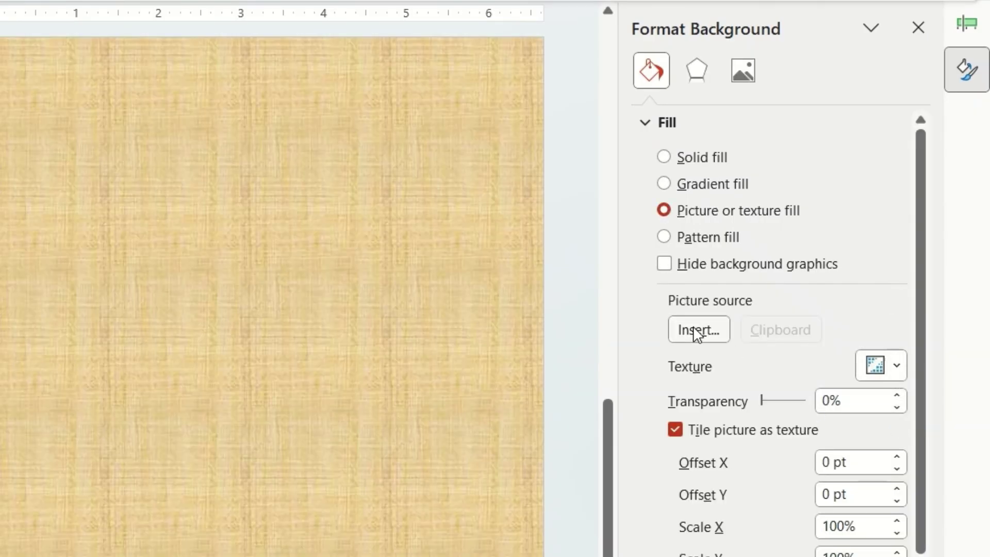
pyautogui.click(694, 329)
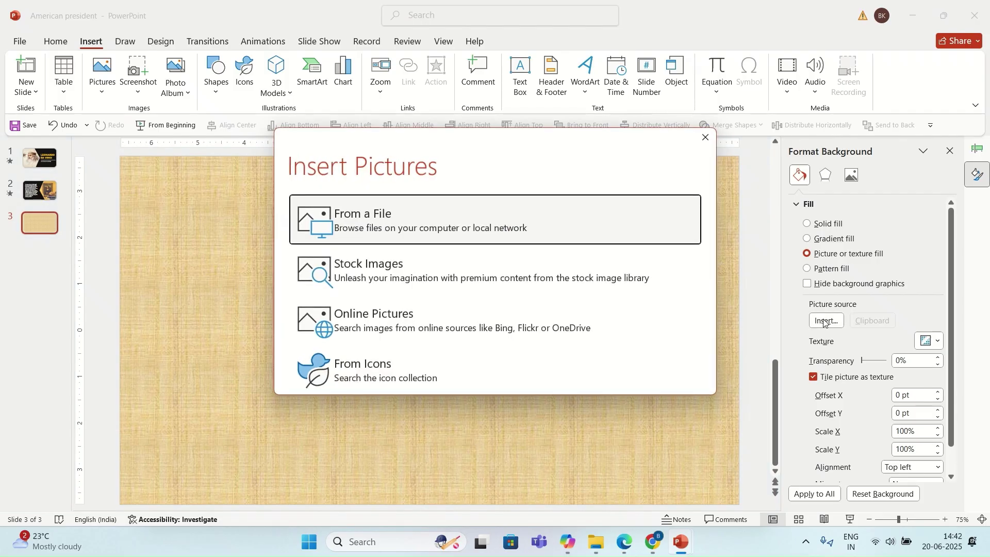
pyautogui.click(420, 216)
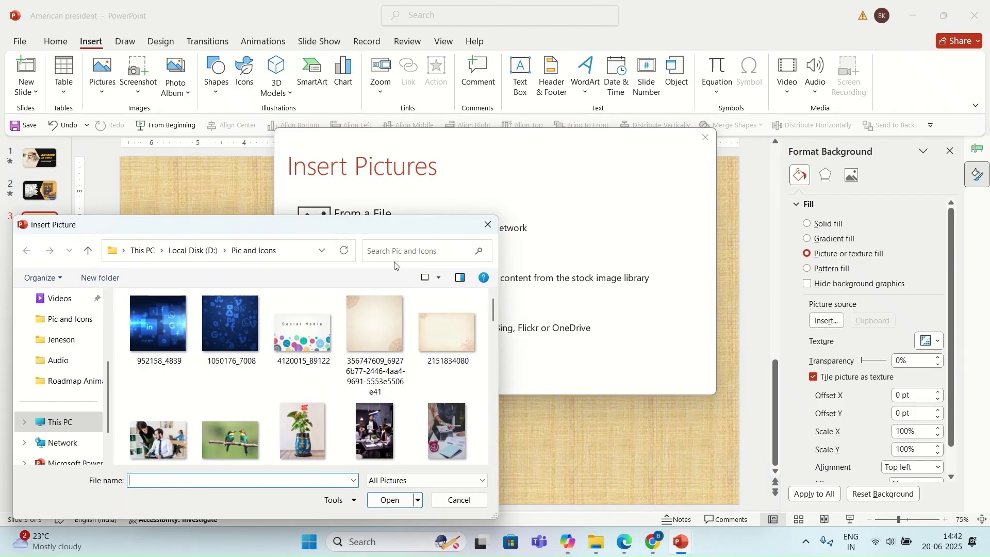
pyautogui.click(446, 331)
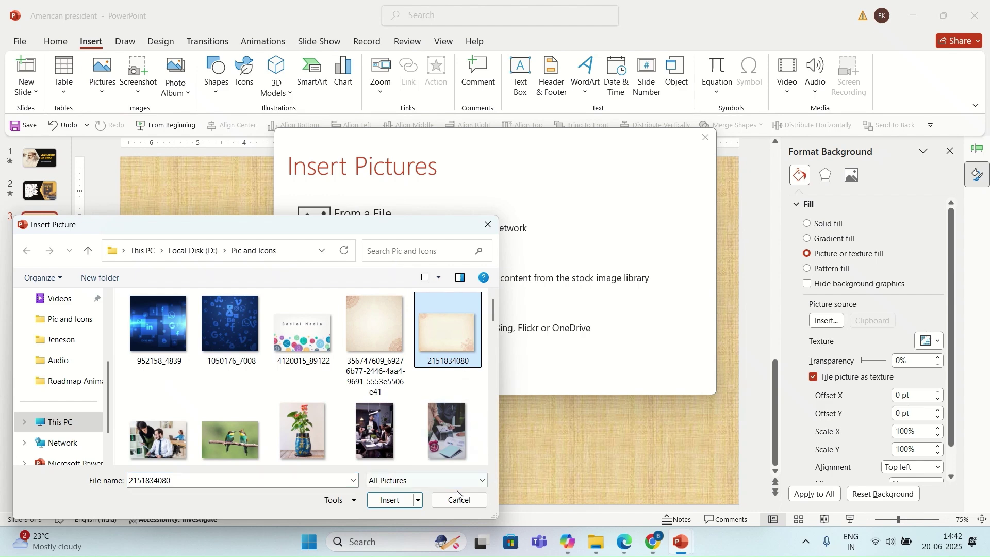
pyautogui.click(398, 499)
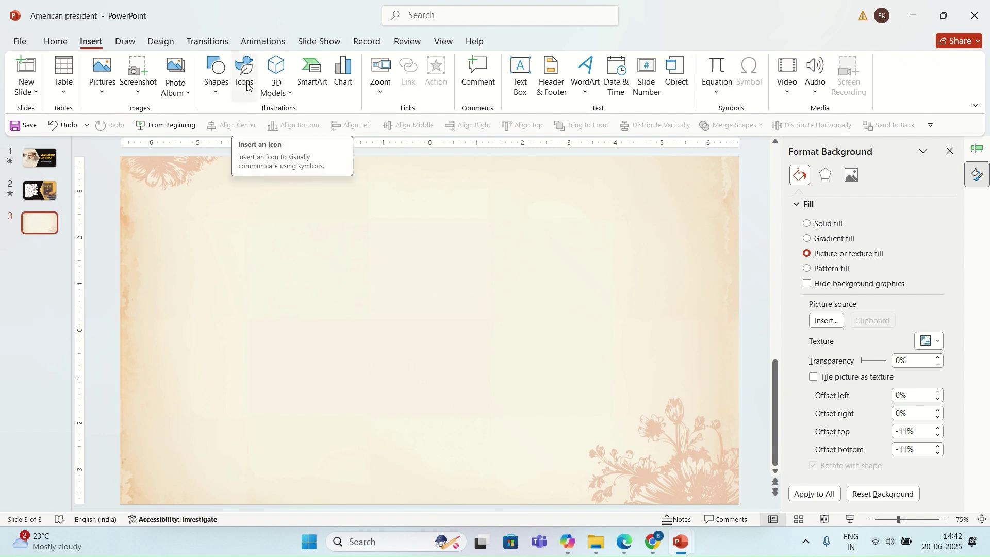
# - Insert sketch-historical-figure-with-flying-machine-design from this device onto slide 3
pyautogui.click(160, 44)
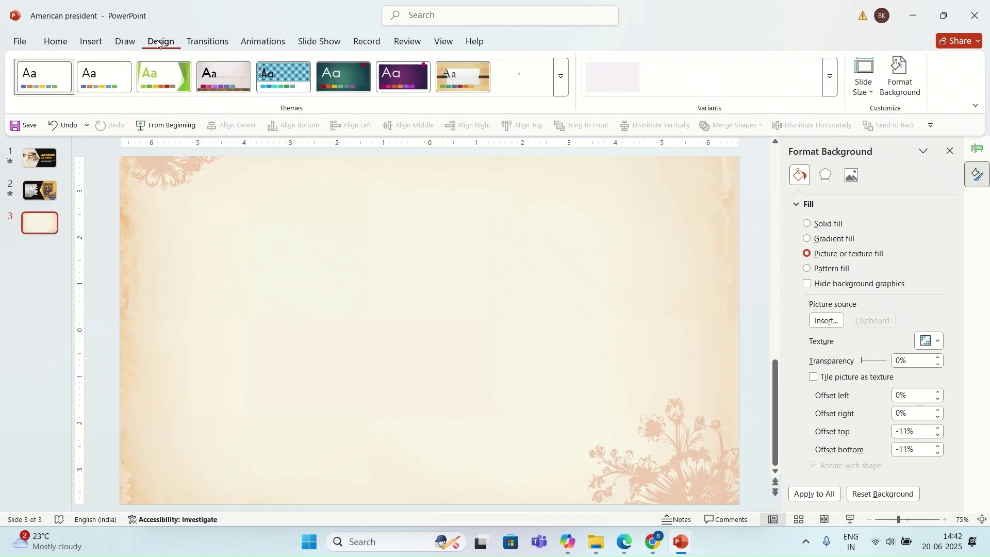
pyautogui.click(92, 42)
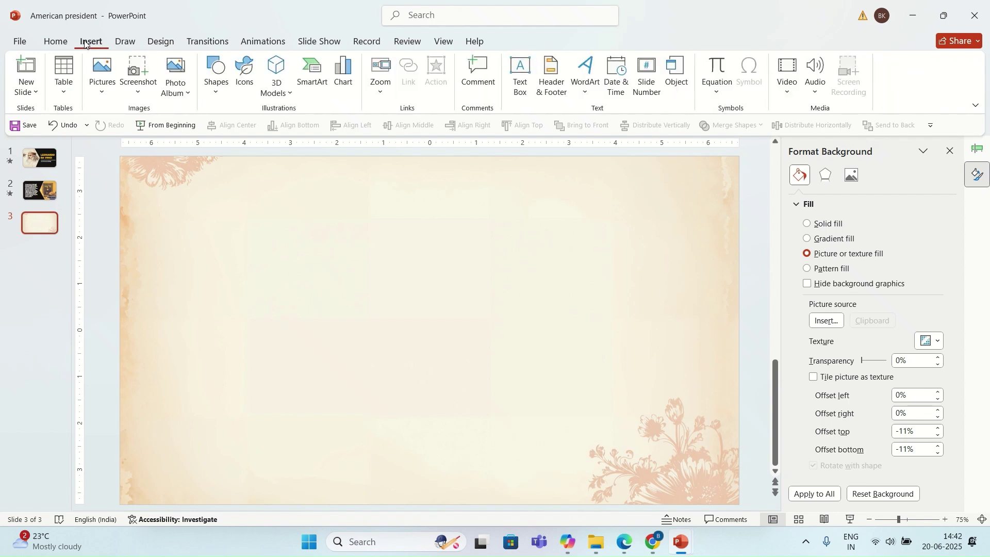
pyautogui.click(113, 91)
pyautogui.click(133, 132)
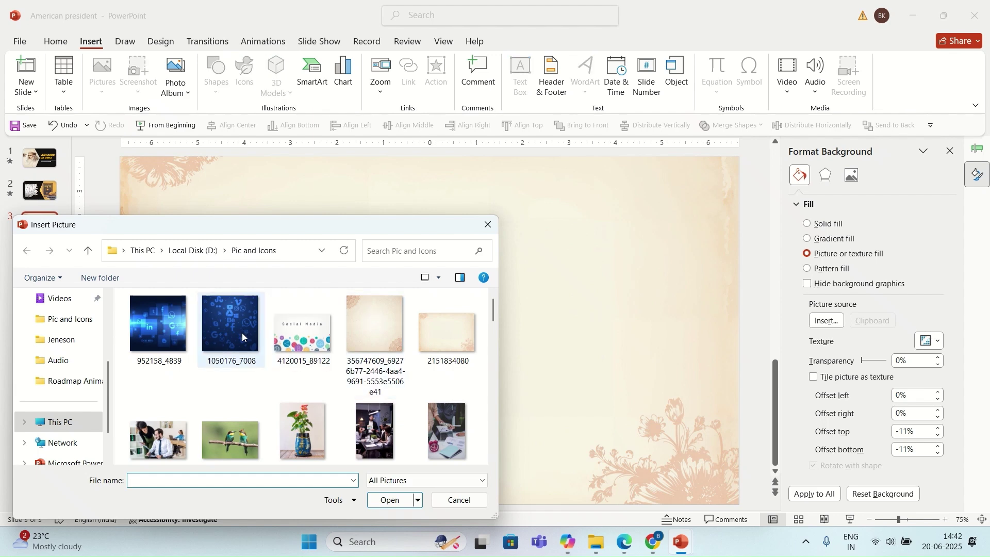
pyautogui.scroll(-8, 243, 336)
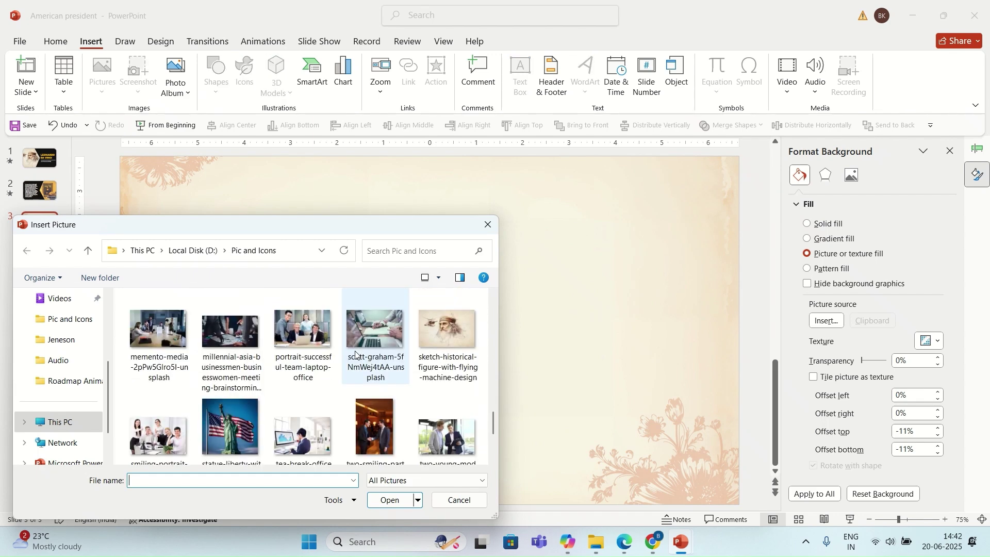
pyautogui.click(468, 323)
pyautogui.click(390, 500)
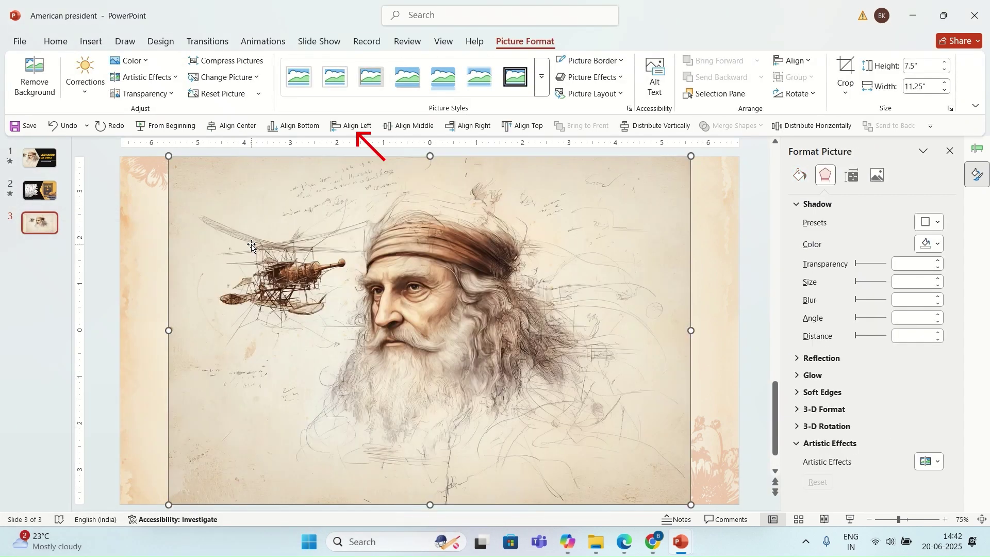
# - Align the sketch to the slide's left edge and narrow it from the right
pyautogui.click(351, 125)
pyautogui.moveTo(635, 328); pyautogui.dragTo(427, 329)
pyautogui.click(640, 416)
pyautogui.click(393, 299)
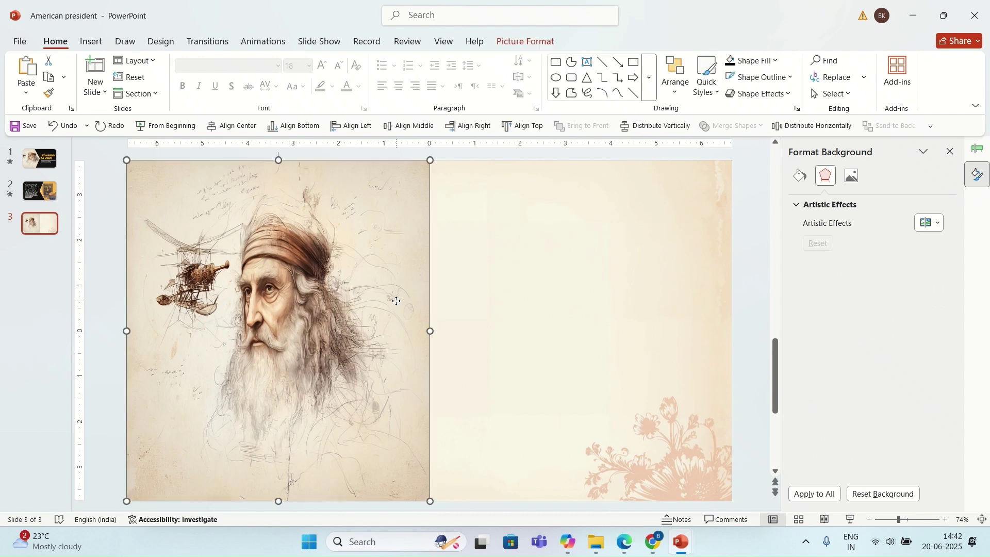
# - Crop the sketch with Fill, shifting the image right so the face stays in frame
pyautogui.click(550, 43)
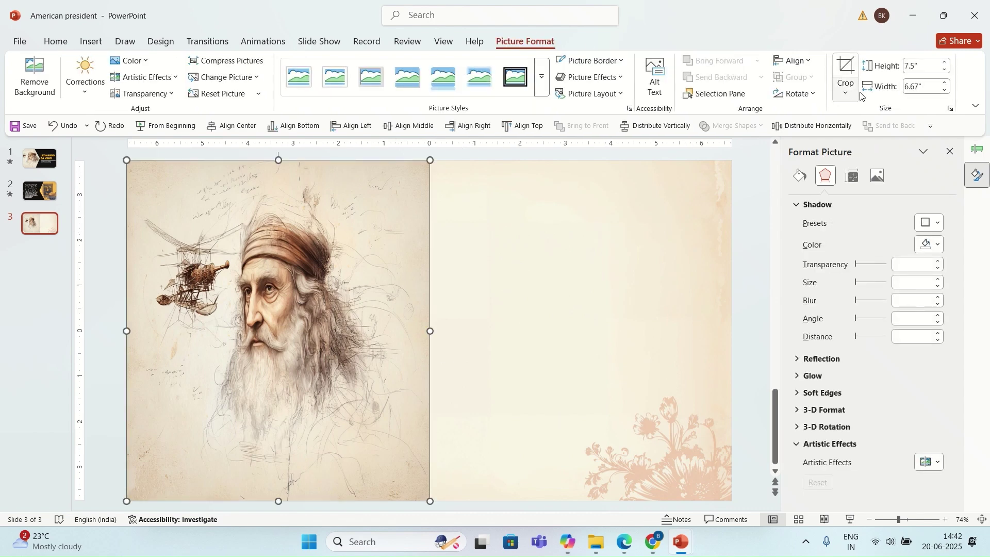
pyautogui.click(846, 91)
pyautogui.click(868, 171)
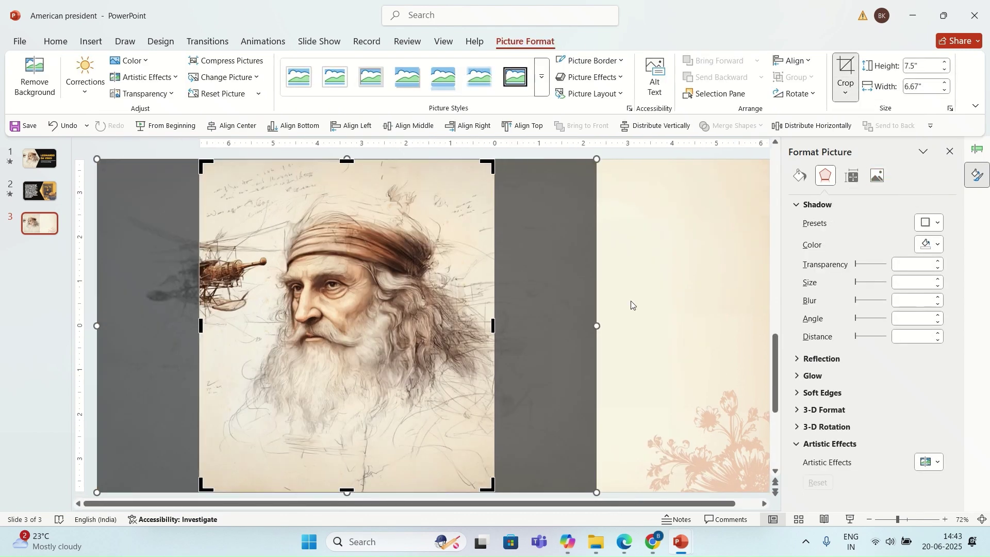
pyautogui.moveTo(363, 319); pyautogui.dragTo(386, 320)
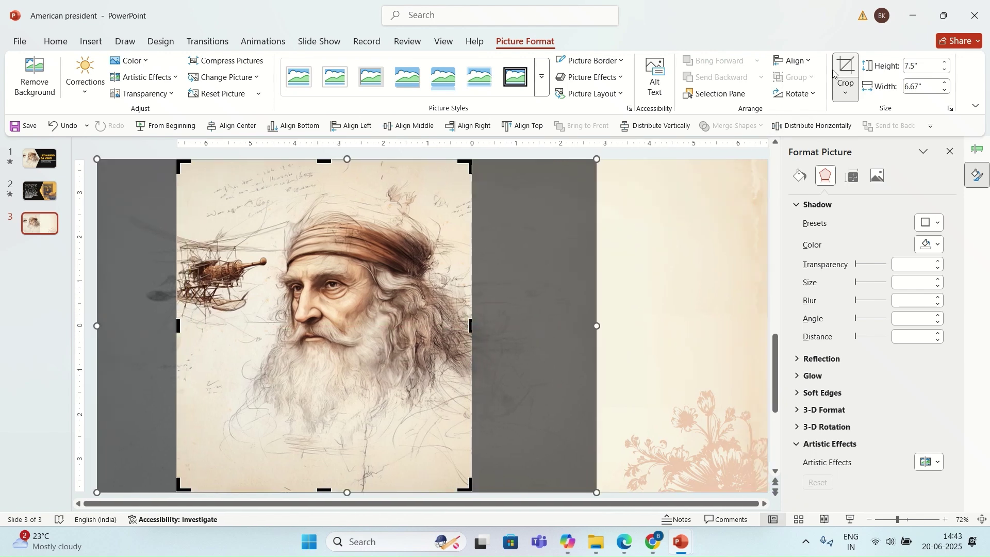
pyautogui.click(843, 63)
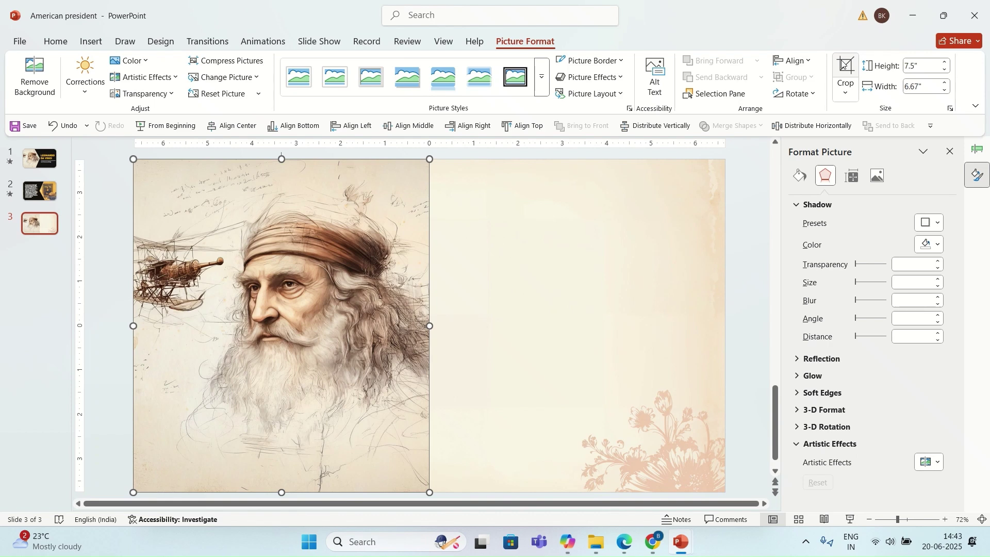
pyautogui.click(761, 208)
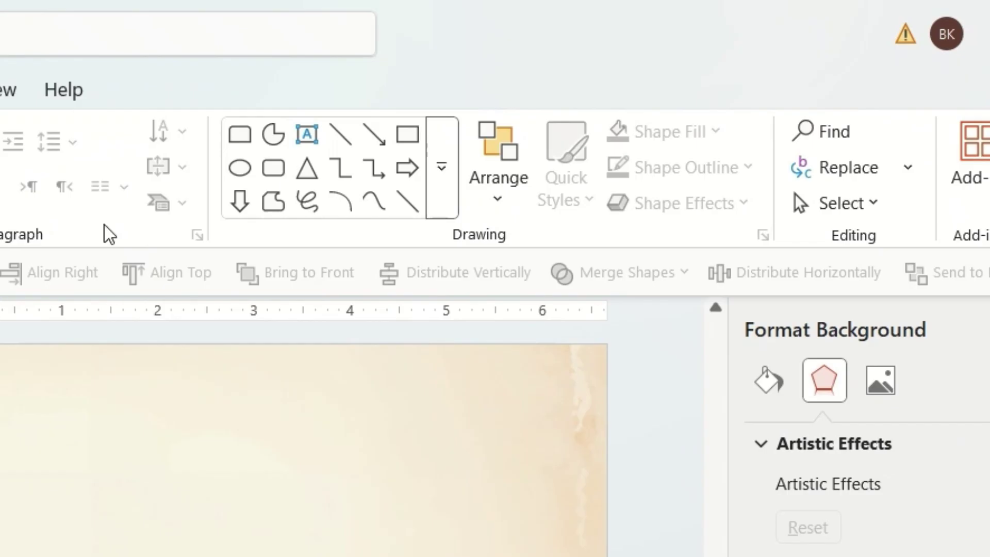
# - Draw a pie shape, centre it on the slide and enlarge it to 15.83 inches square
pyautogui.click(273, 135)
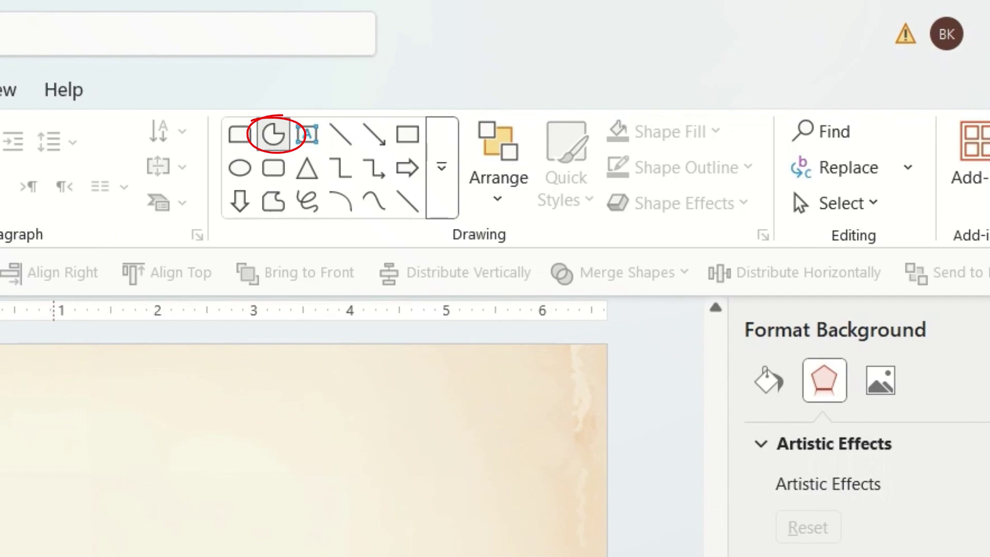
pyautogui.click(480, 299)
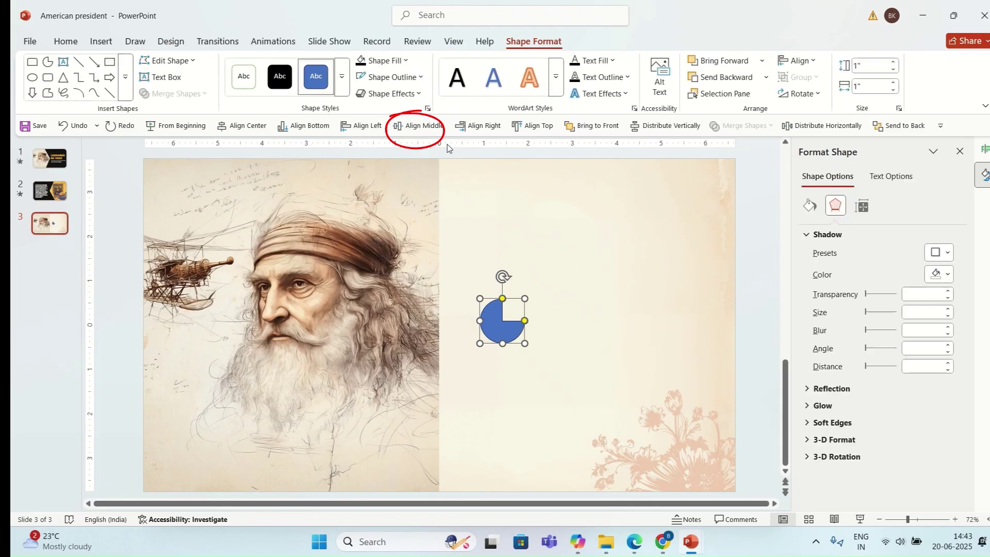
pyautogui.click(418, 126)
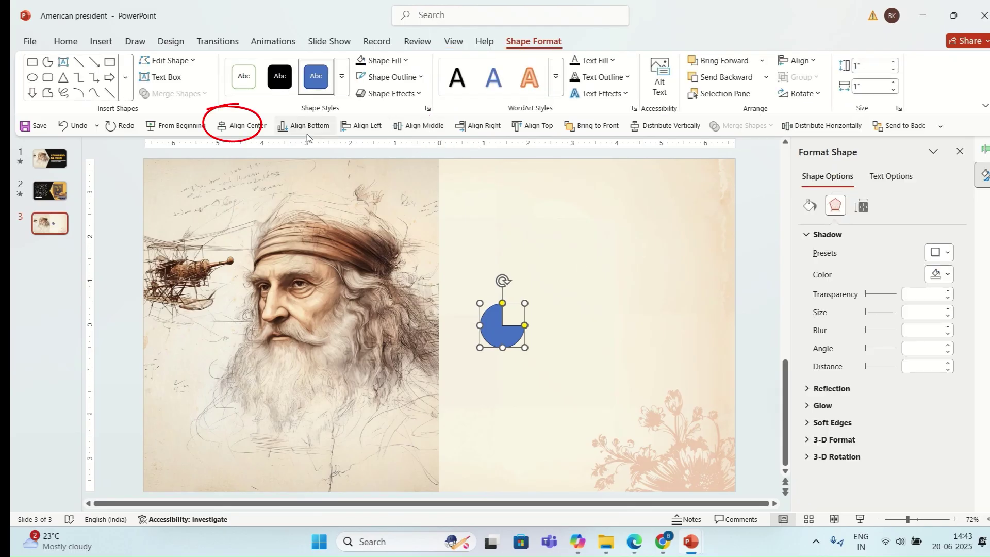
pyautogui.click(242, 125)
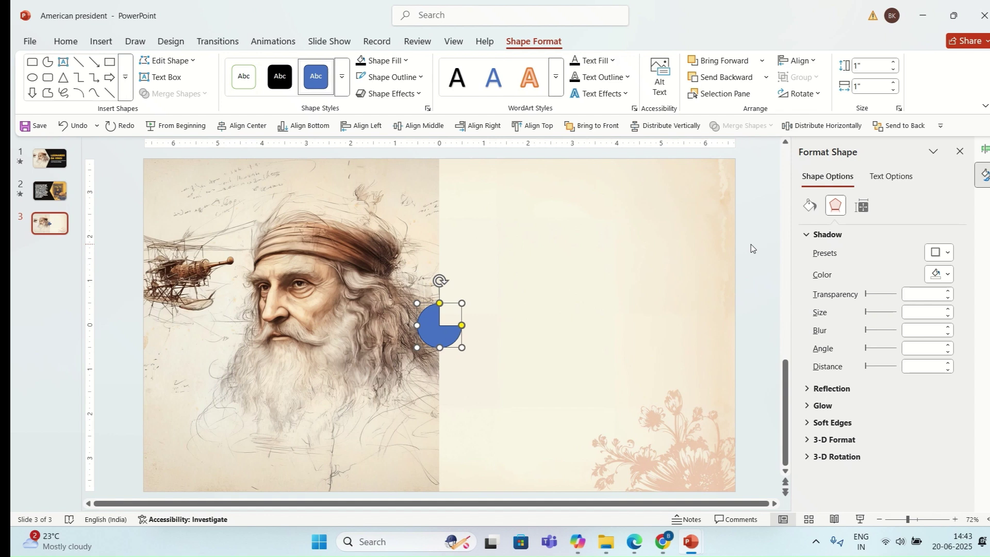
pyautogui.scroll(-2, 516, 340)
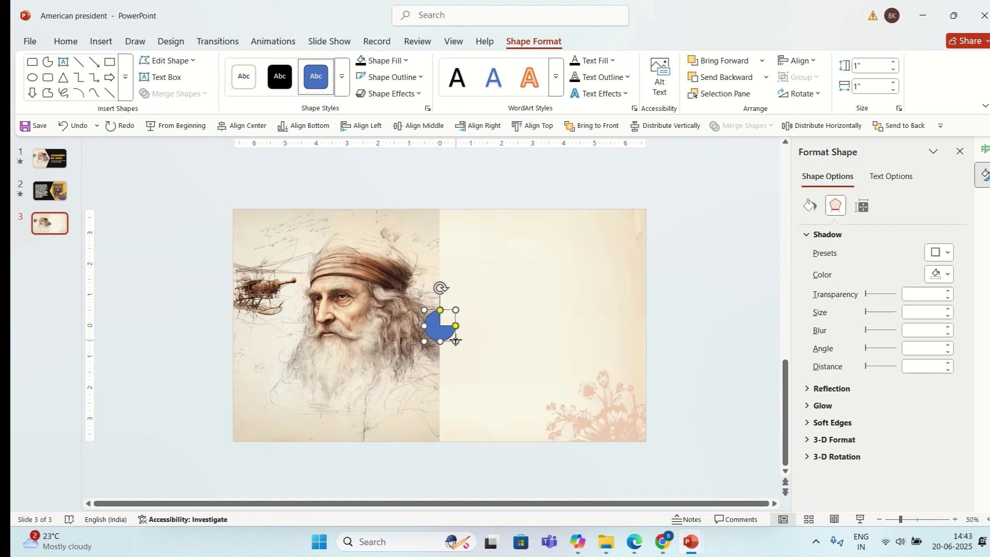
pyautogui.moveTo(456, 341); pyautogui.dragTo(684, 468)
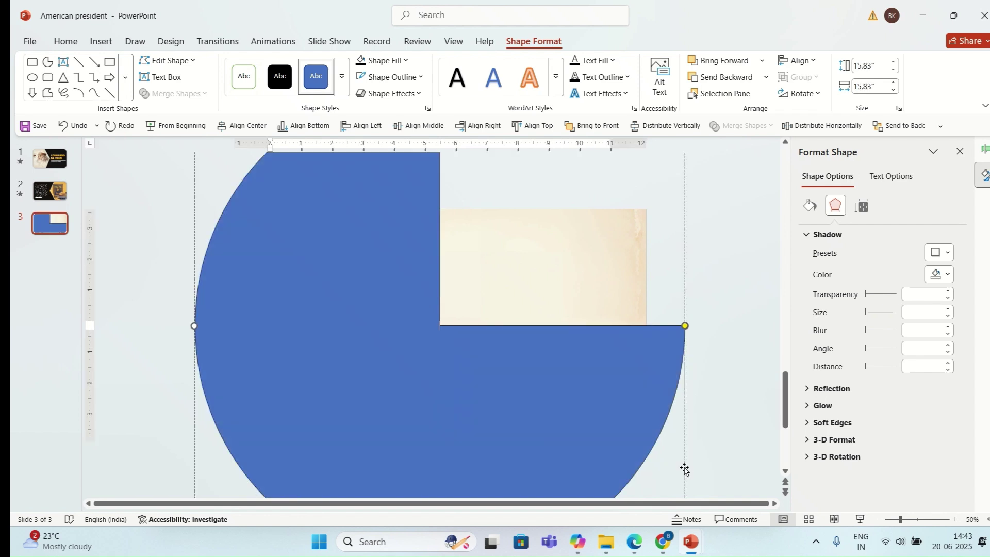
# - Set the pie shape's outline to No Outline
pyautogui.click(419, 76)
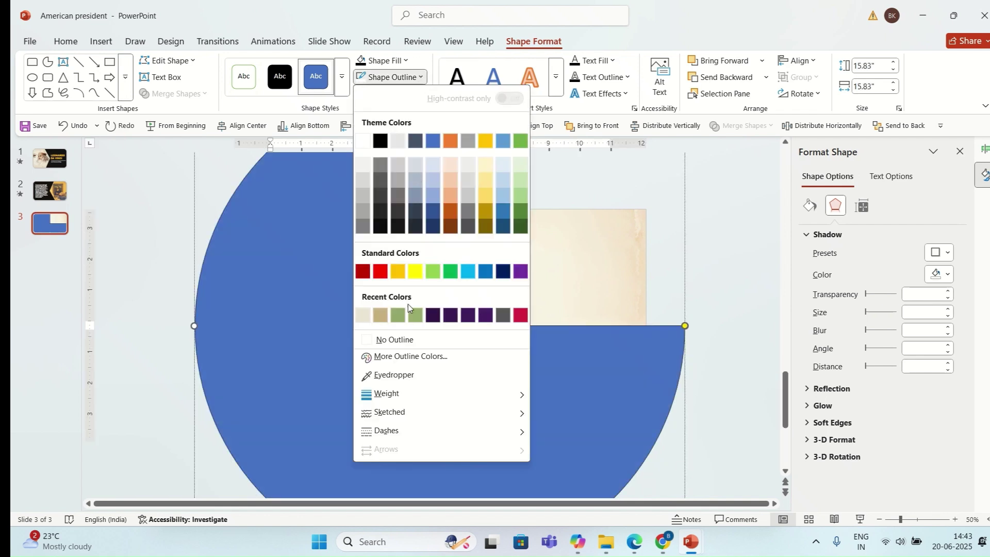
pyautogui.click(416, 338)
pyautogui.scroll(-2, 500, 314)
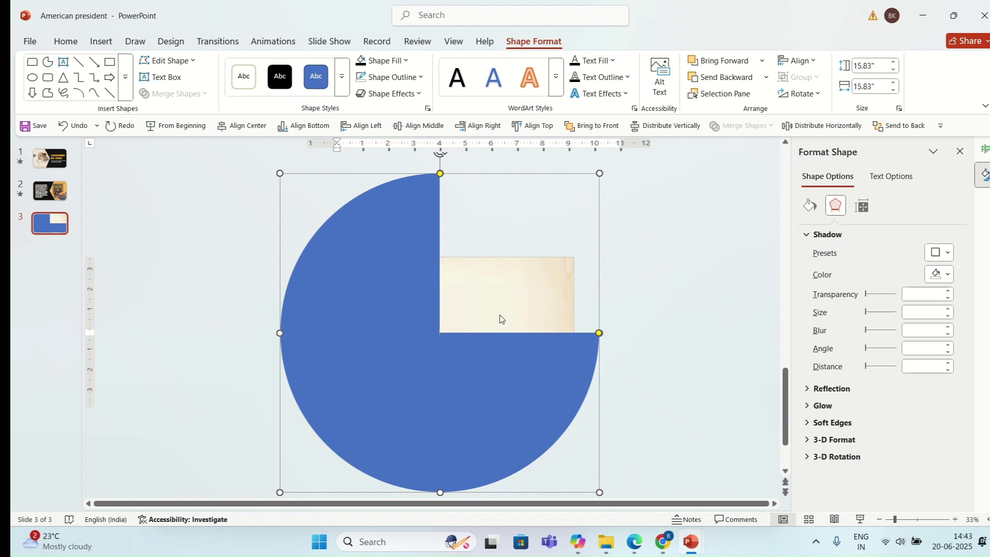
pyautogui.scroll(-1, 483, 224)
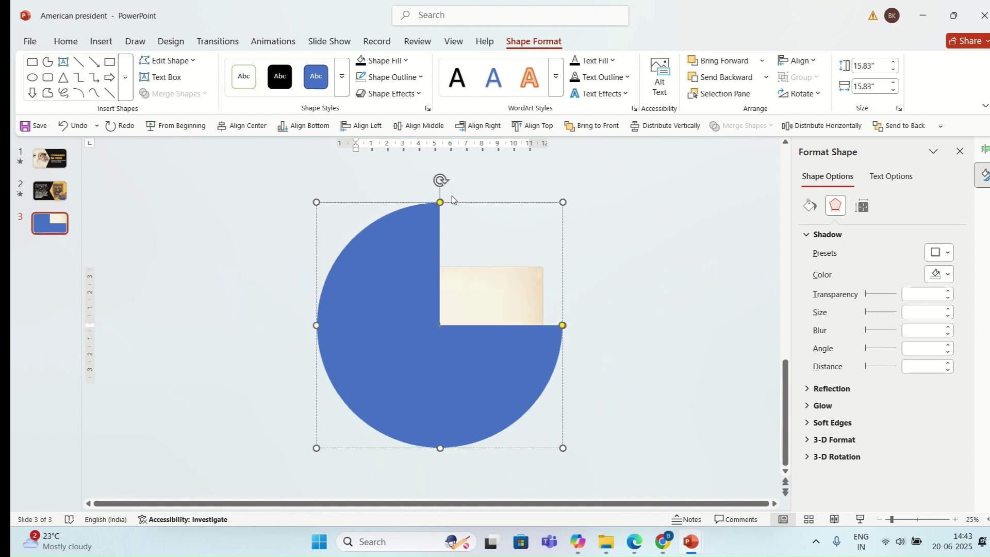
# - Rotate the pie 45° so its opening faces left, narrowing the wedge at top and bottom
pyautogui.moveTo(440, 180); pyautogui.dragTo(360, 388)
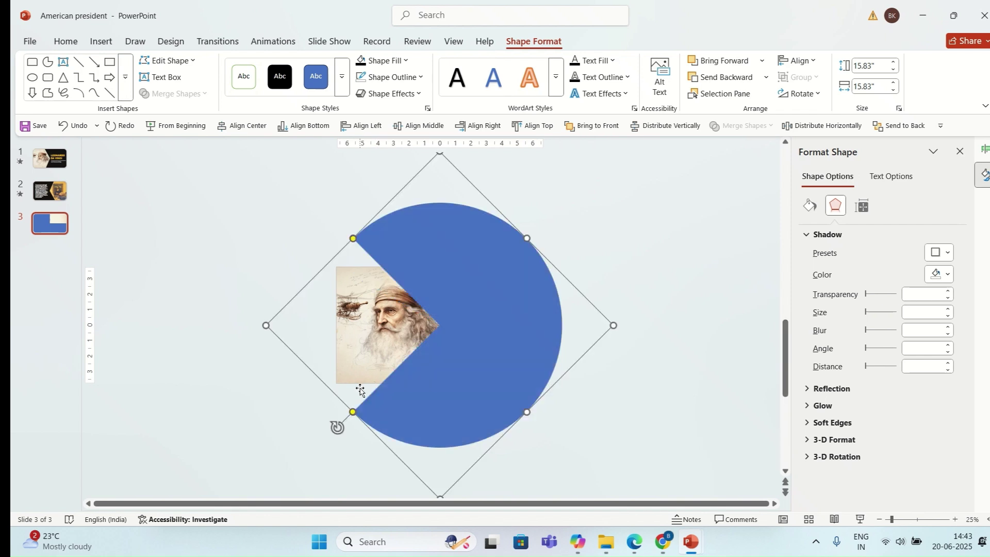
pyautogui.moveTo(352, 238); pyautogui.dragTo(392, 217)
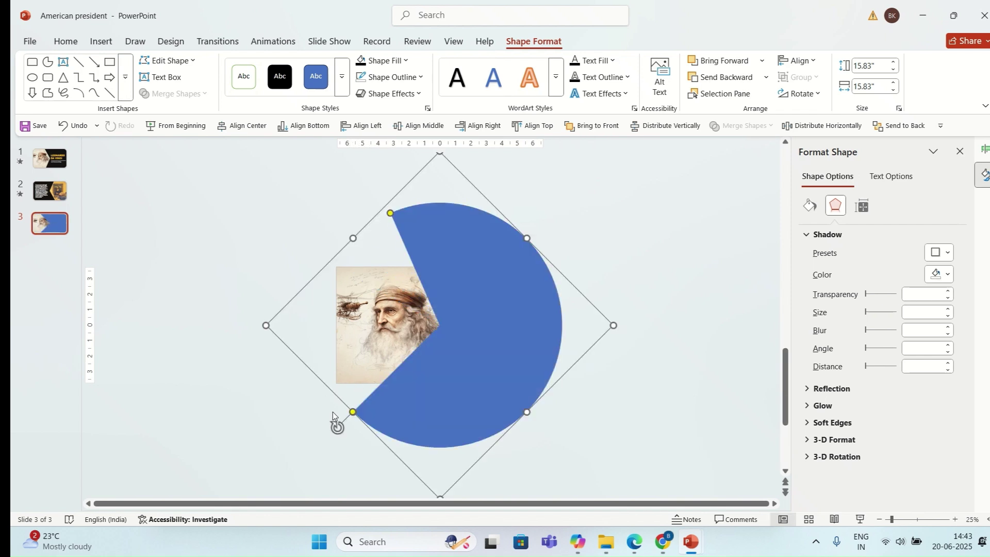
pyautogui.moveTo(354, 412); pyautogui.dragTo(381, 433)
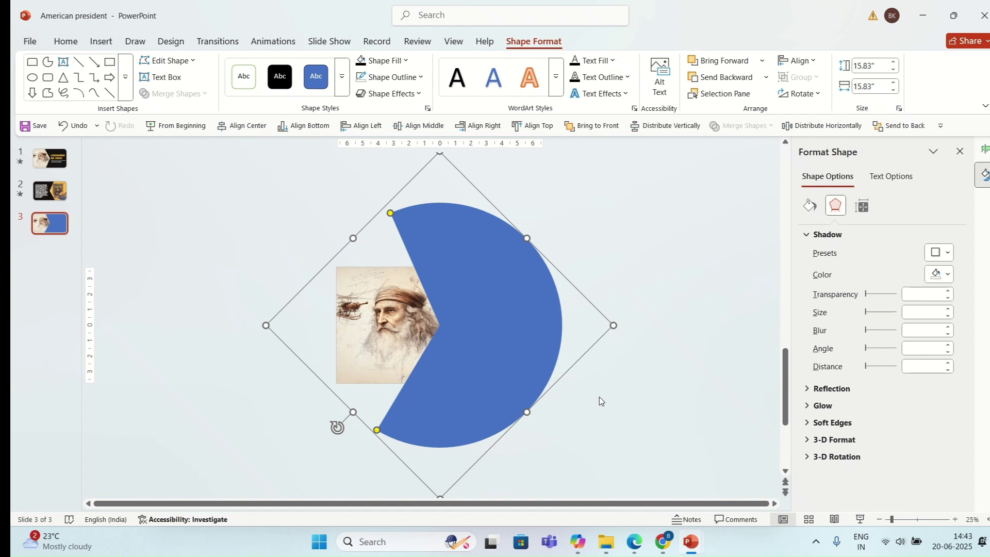
# - Give the pie a 6 pt tan outline
pyautogui.click(422, 78)
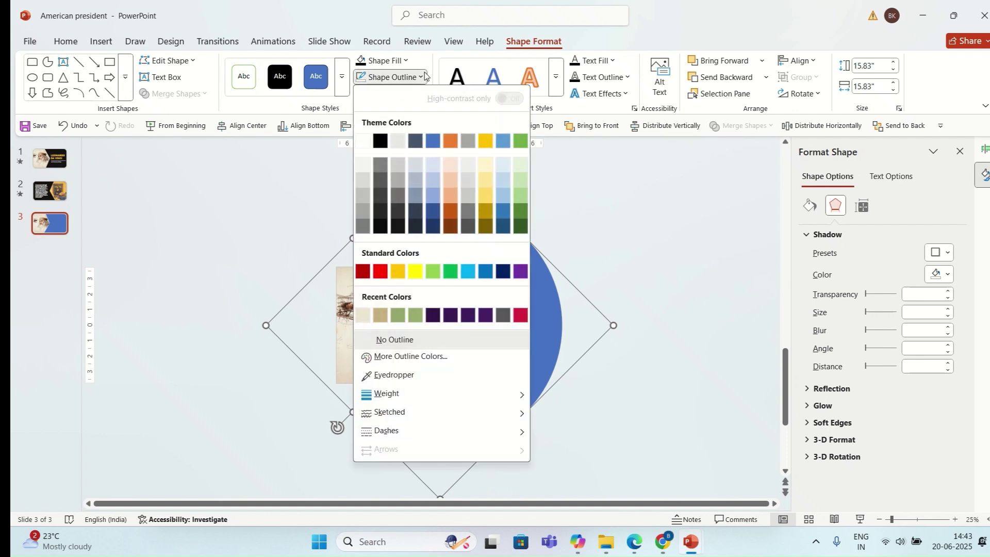
pyautogui.click(364, 316)
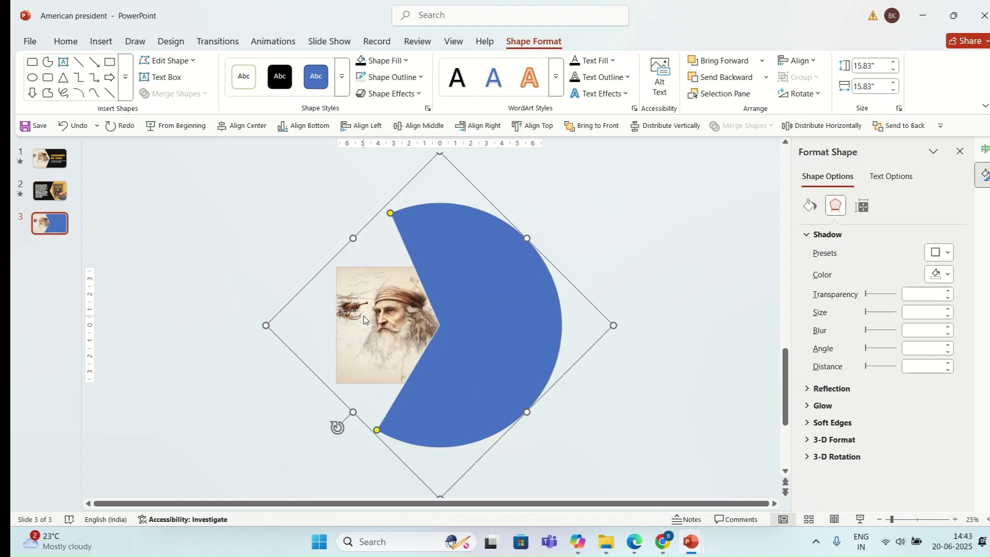
pyautogui.click(419, 76)
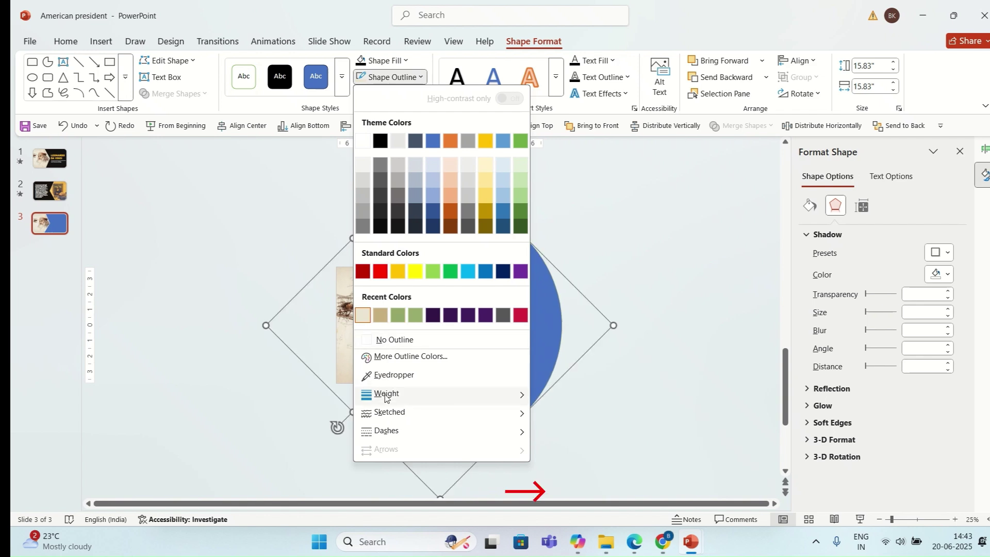
pyautogui.moveTo(387, 396)
pyautogui.click(575, 492)
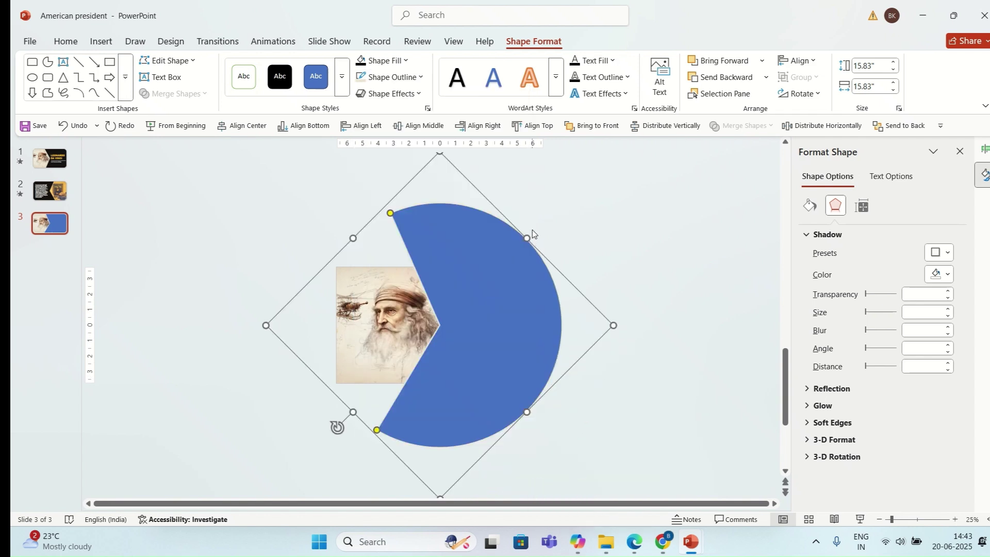
# - Fill the pie shape black and set its fill transparency to 20% in Format Shape
pyautogui.click(406, 60)
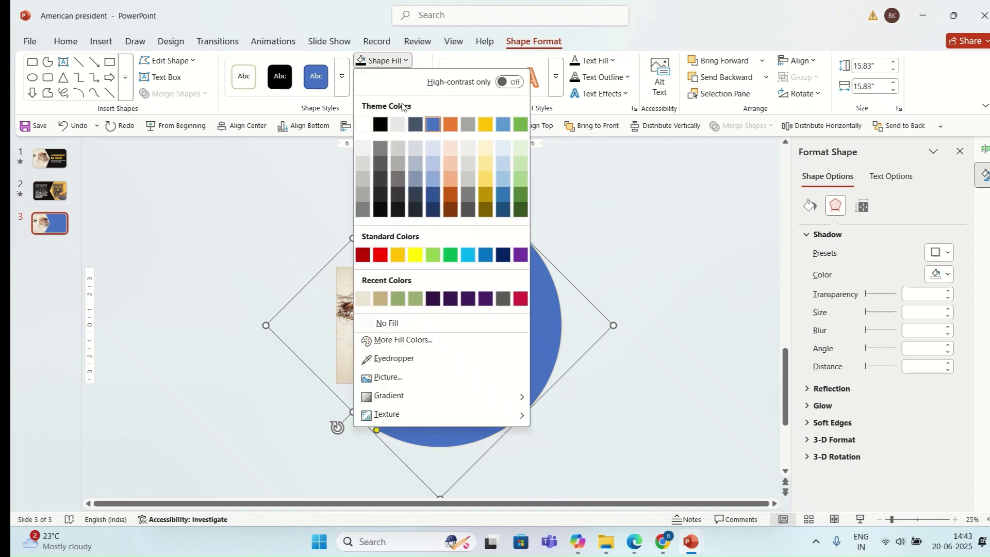
pyautogui.click(381, 123)
pyautogui.rightClick(491, 316)
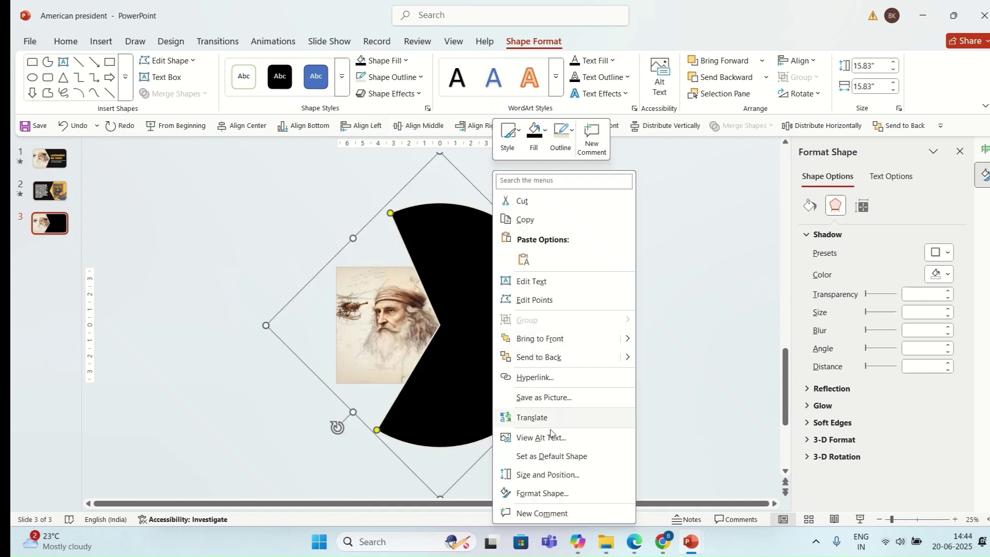
pyautogui.click(546, 494)
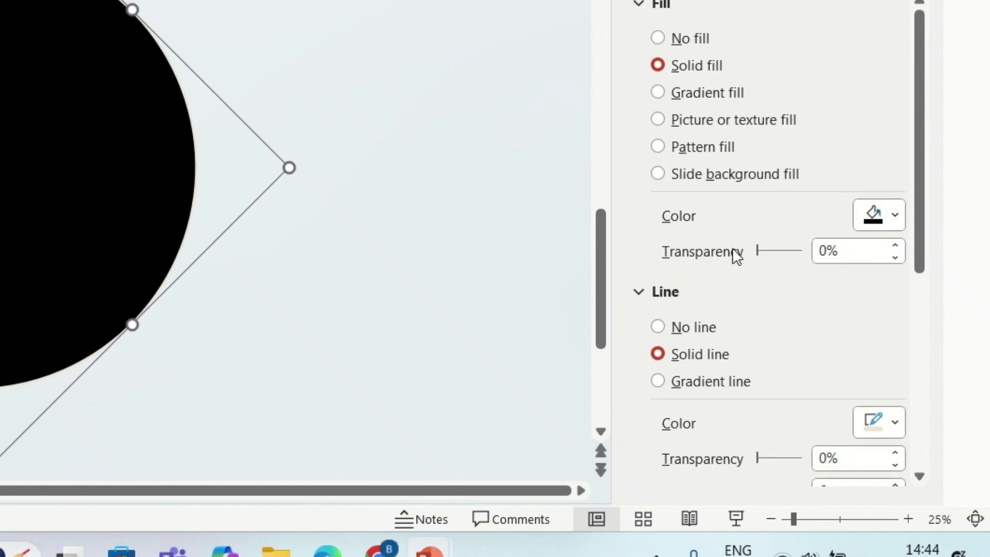
pyautogui.doubleClick(910, 370)
pyautogui.write('2')
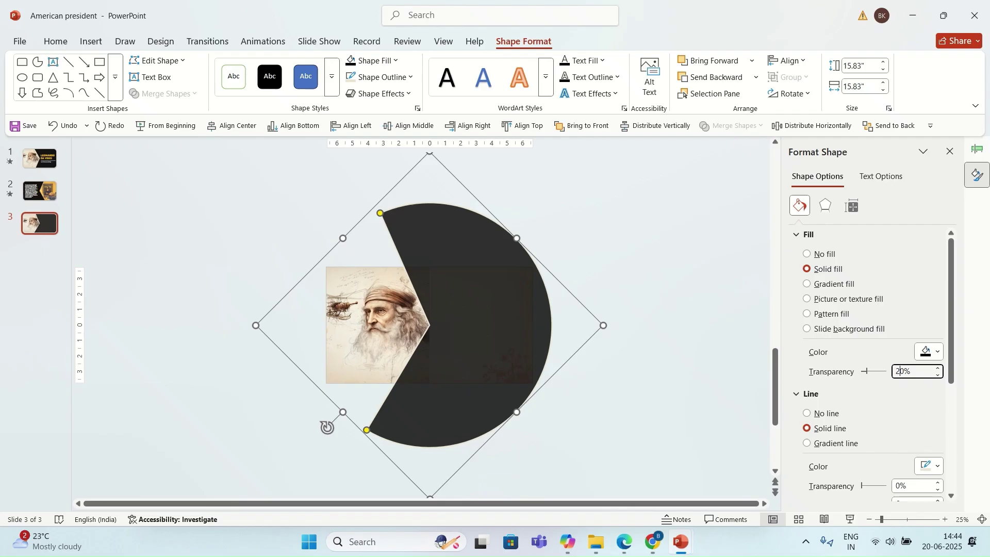
pyautogui.click(634, 260)
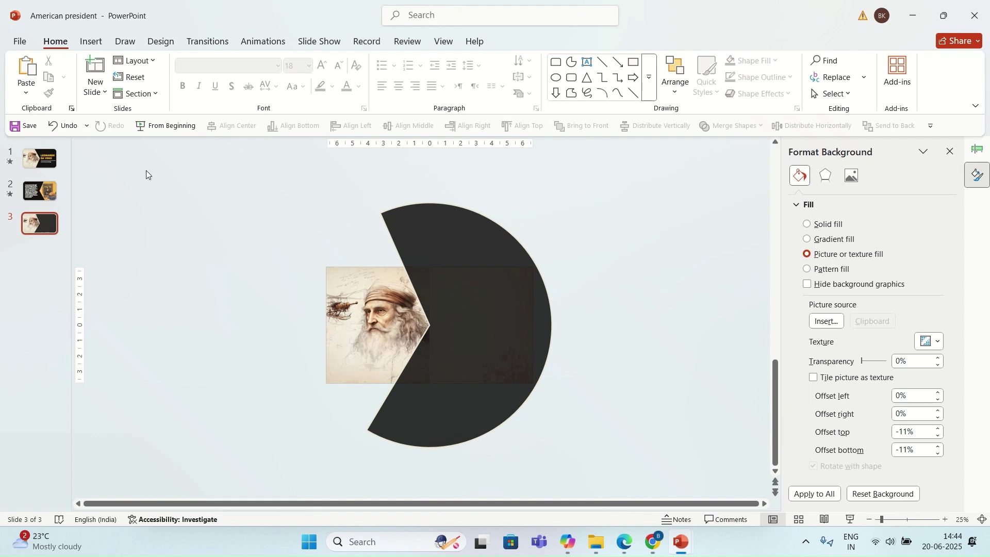
# - Nudge the pie's cutout angle and paste the LEONARDO DA VINCI title, divider and subtitle
pyautogui.click(405, 419)
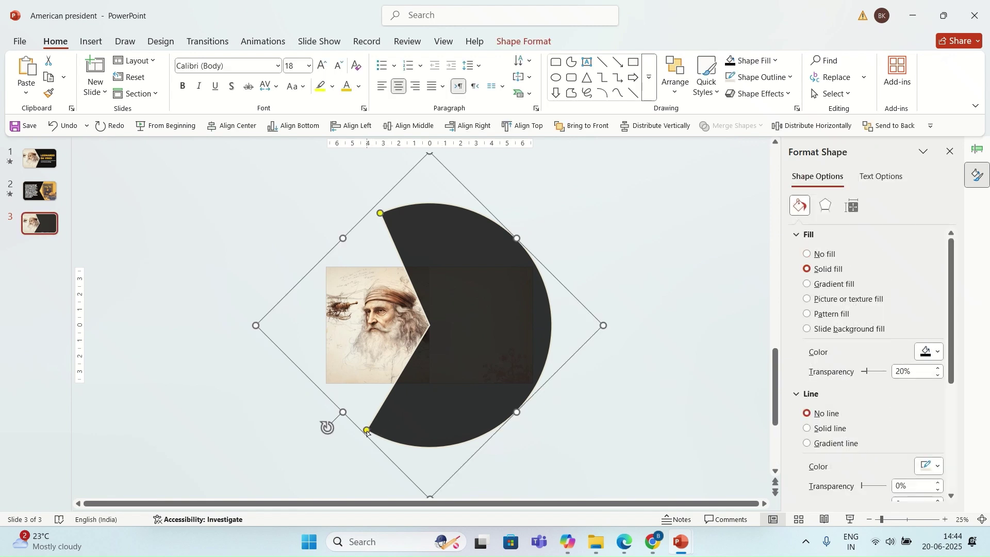
pyautogui.moveTo(367, 432); pyautogui.dragTo(370, 434)
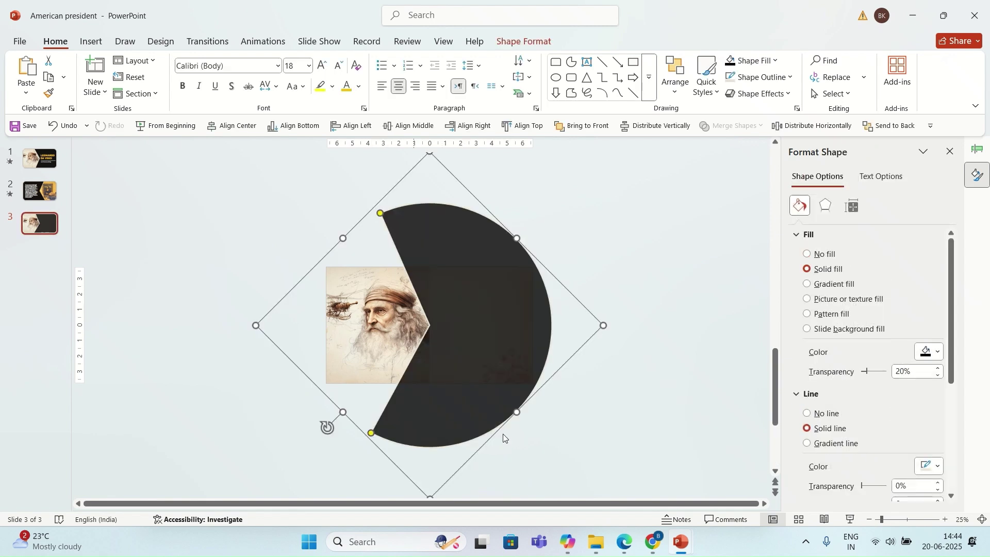
pyautogui.click(661, 381)
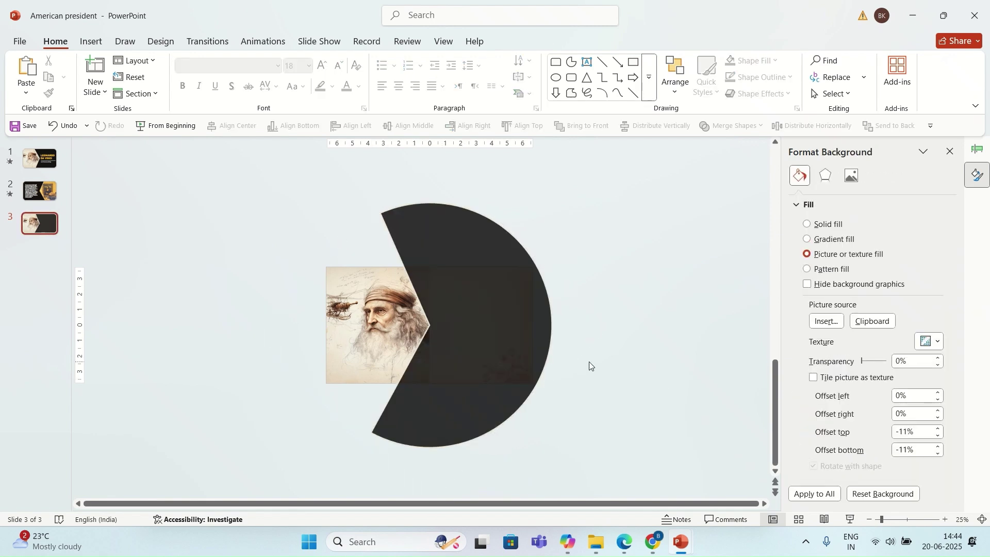
pyautogui.hotkey('ctrl', 'v')
pyautogui.click(623, 357)
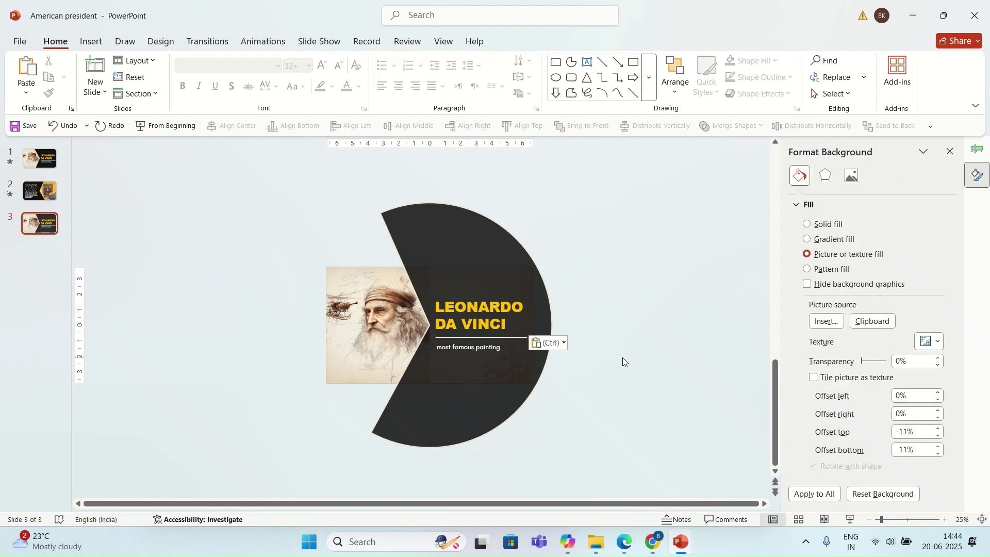
# - Compare against slide 1, then return to slide 3 and reselect the dark pie
pyautogui.click(506, 363)
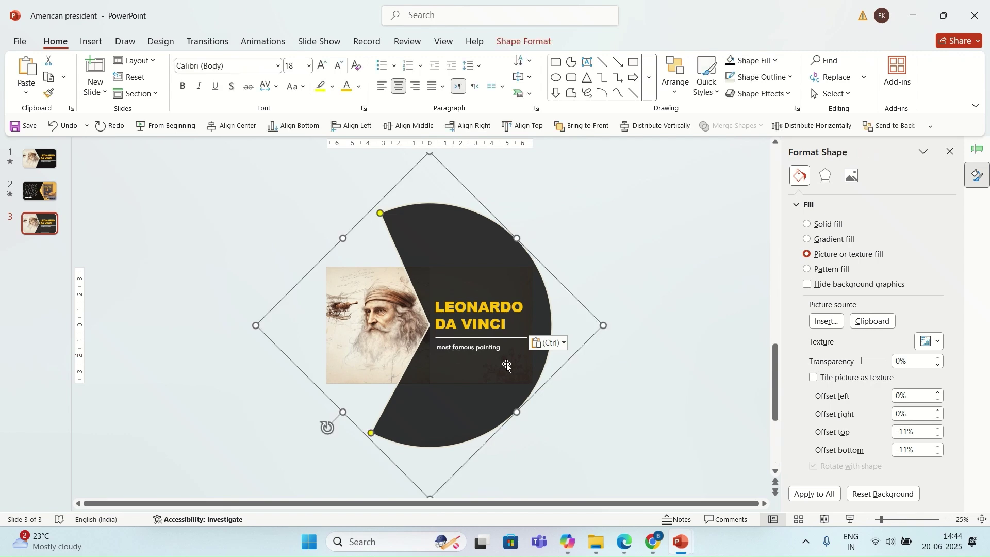
pyautogui.keyDown('ctrl'); pyautogui.scroll(4, 611, 382); pyautogui.keyUp('ctrl')
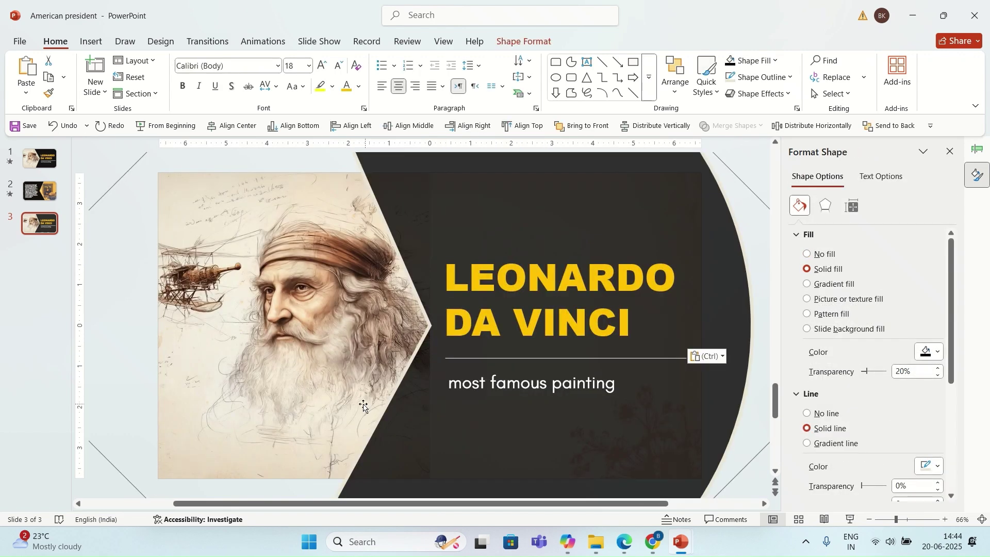
pyautogui.click(31, 162)
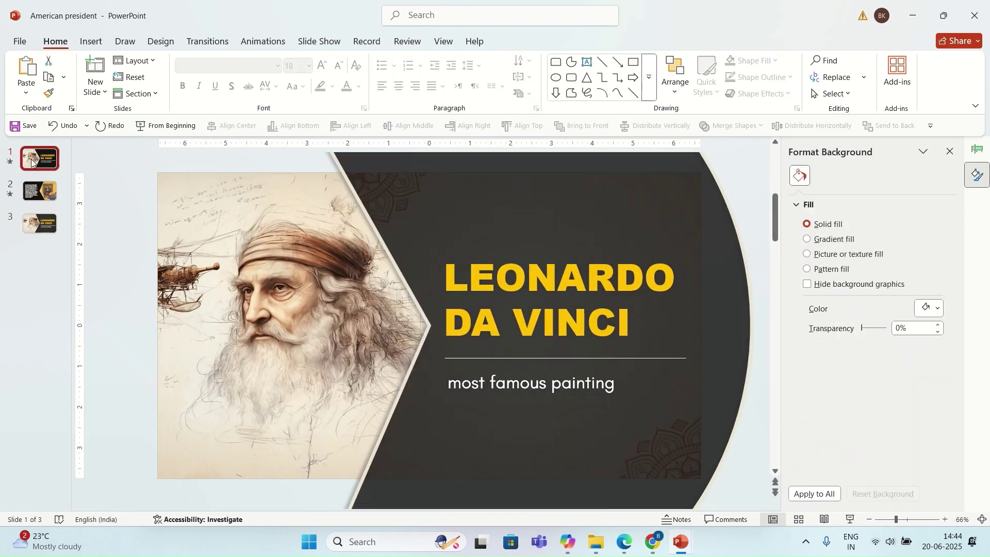
pyautogui.press('Down')
pyautogui.press('Down')
pyautogui.hotkey('ctrl', 'v')
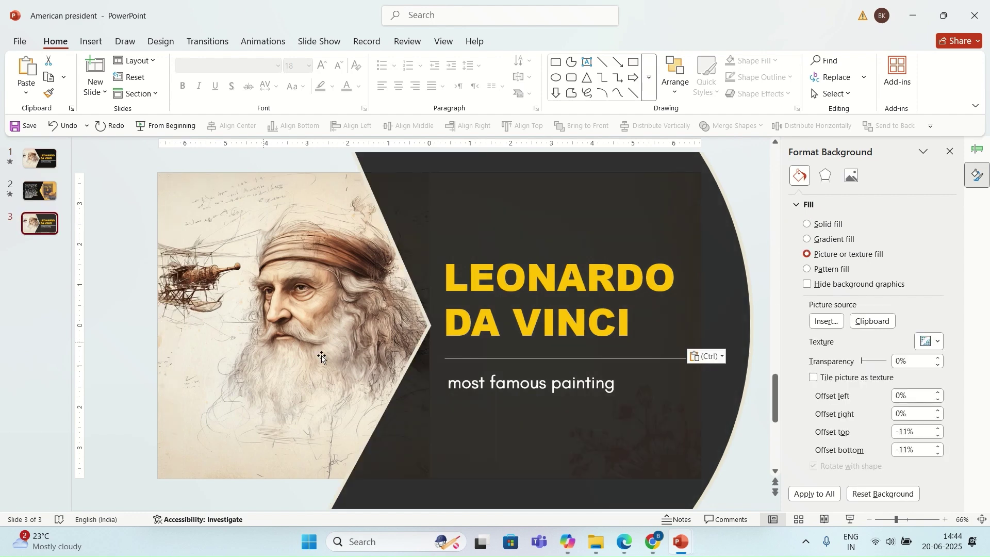
pyautogui.click(457, 238)
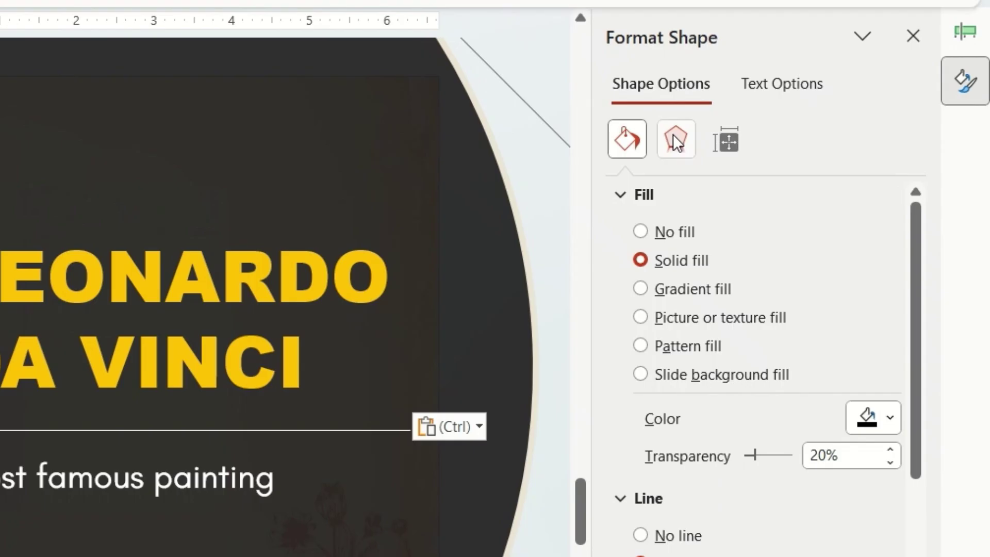
# - Apply an Outer shadow preset to the pie with 70% transparency, 7 pt blur and 4 pt distance
pyautogui.click(825, 205)
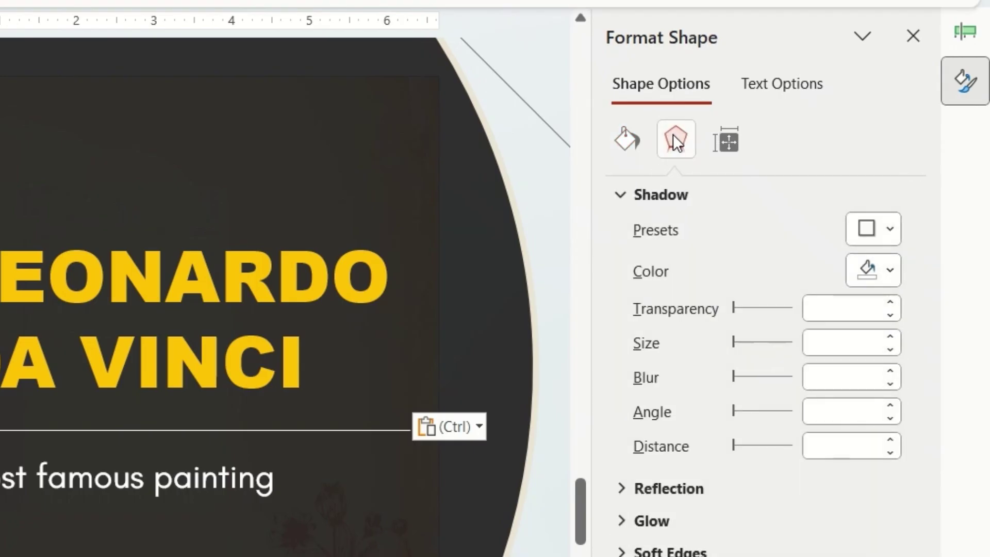
pyautogui.click(873, 223)
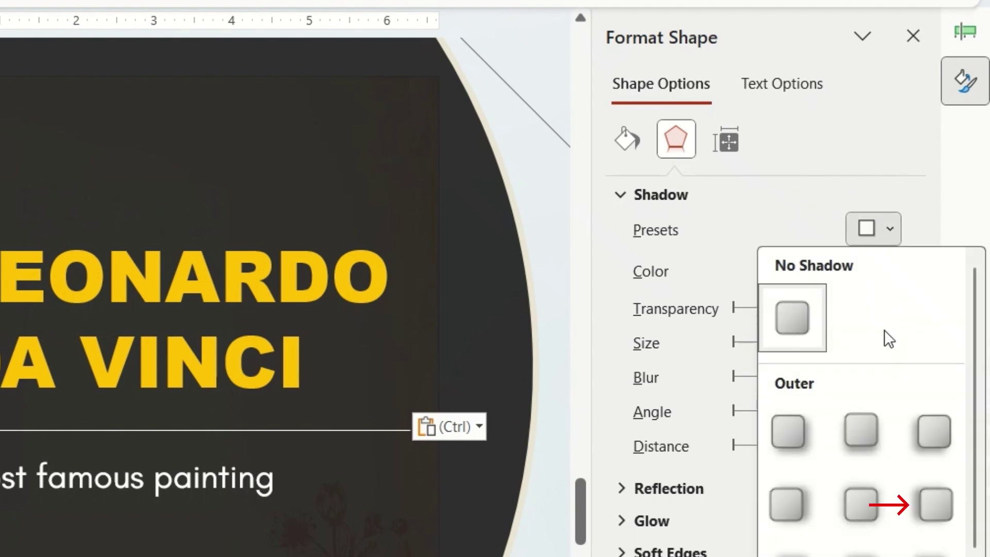
pyautogui.click(931, 502)
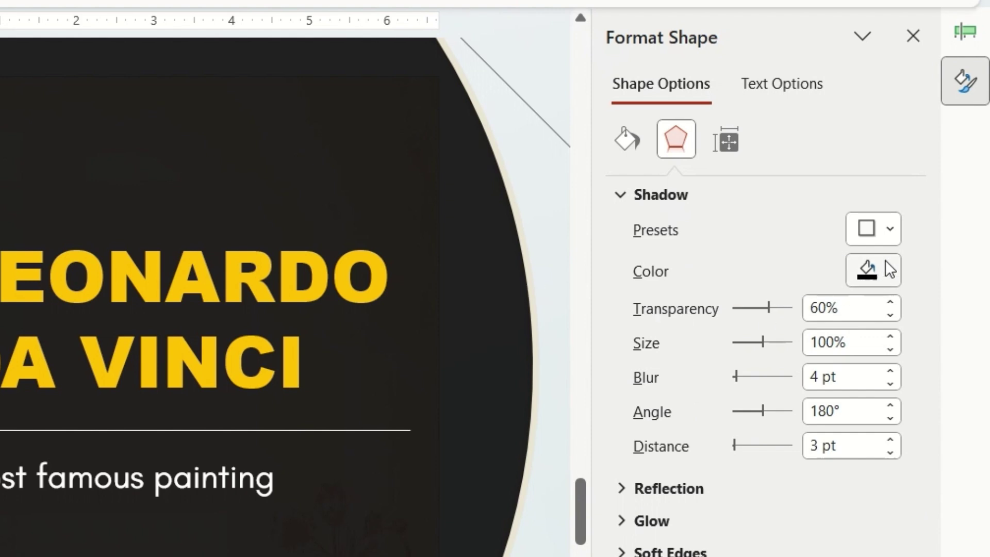
pyautogui.click(891, 300)
pyautogui.click(892, 301)
pyautogui.click(892, 300)
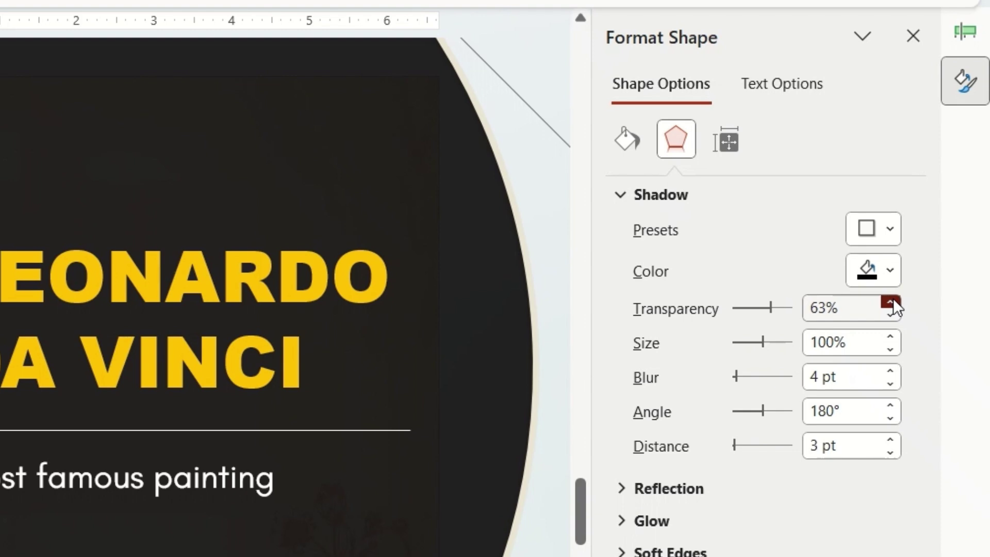
pyautogui.click(891, 301)
pyautogui.click(892, 301)
pyautogui.click(891, 300)
pyautogui.click(891, 302)
pyautogui.click(892, 302)
pyautogui.click(892, 301)
pyautogui.click(892, 302)
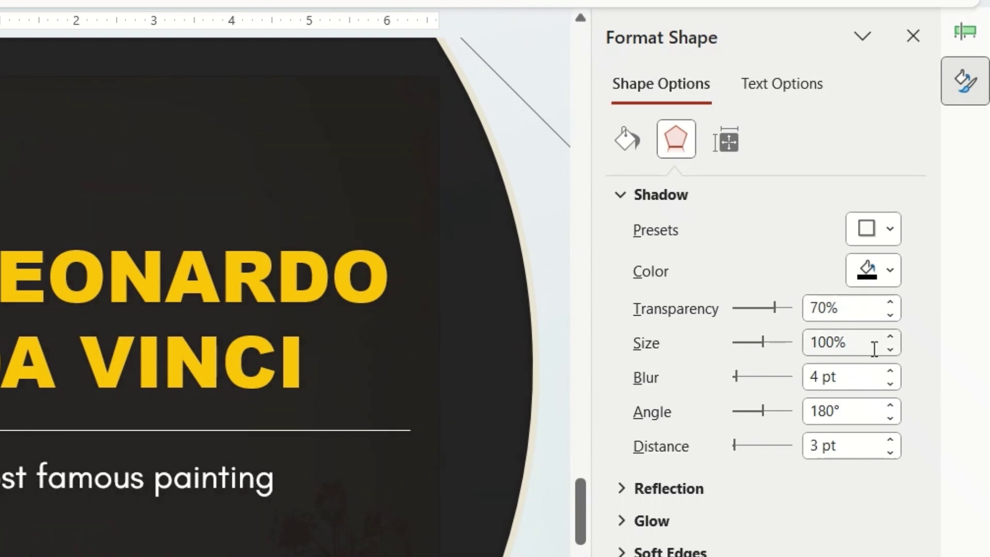
pyautogui.click(891, 372)
pyautogui.click(891, 373)
pyautogui.click(891, 373)
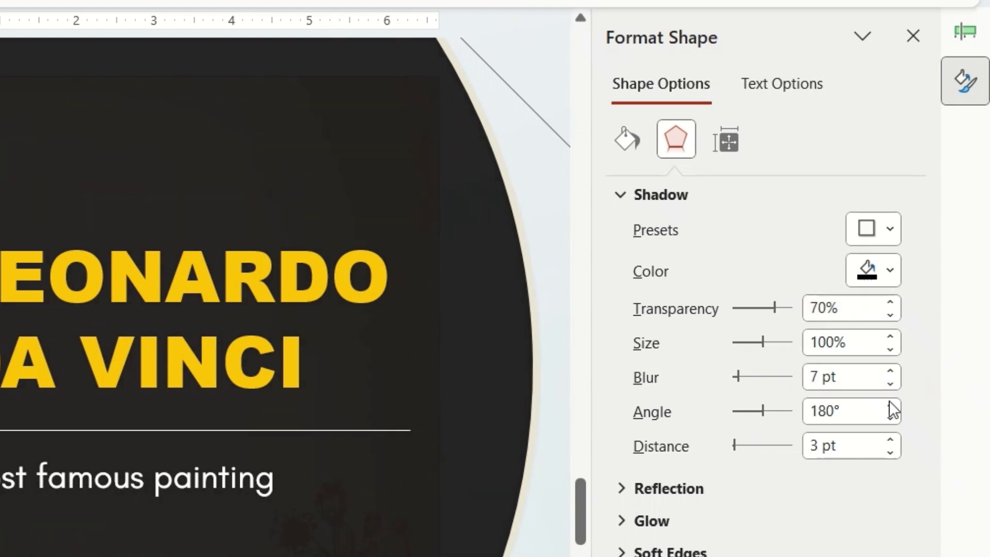
pyautogui.click(890, 440)
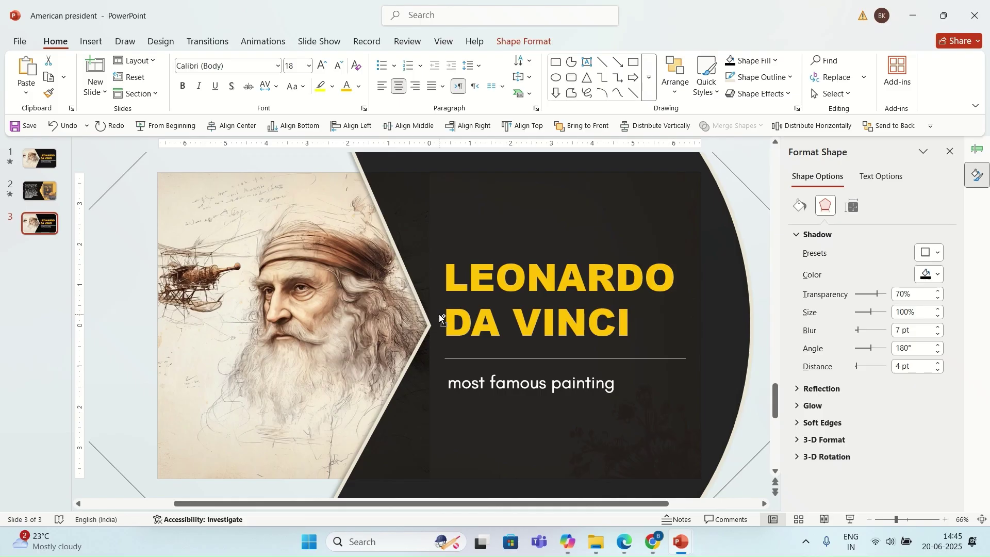
# - Duplicate the dark pie and stack the copy exactly on the original using left and top alignment
pyautogui.keyDown('ctrl'); pyautogui.scroll(-4, 438, 315); pyautogui.keyUp('ctrl')
pyautogui.click(643, 236)
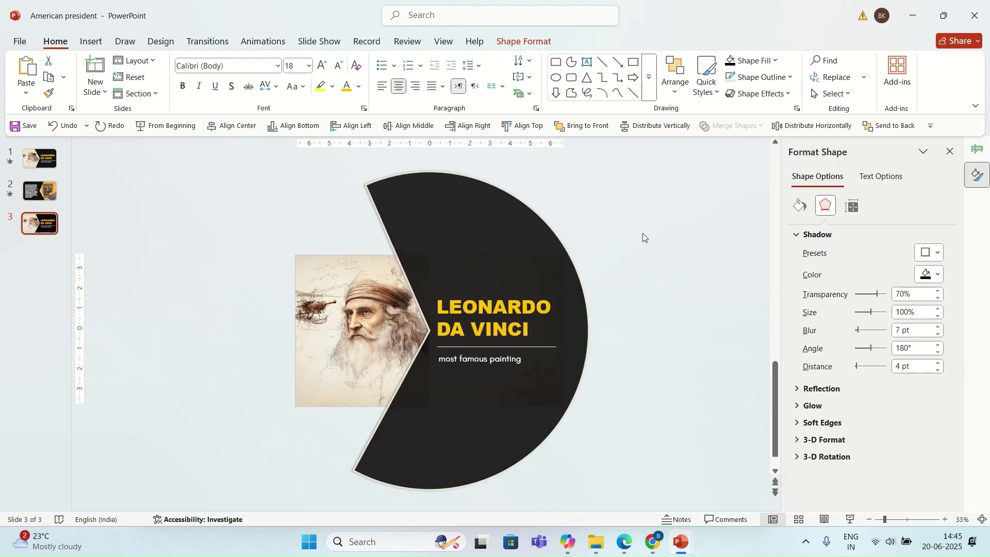
pyautogui.click(517, 263)
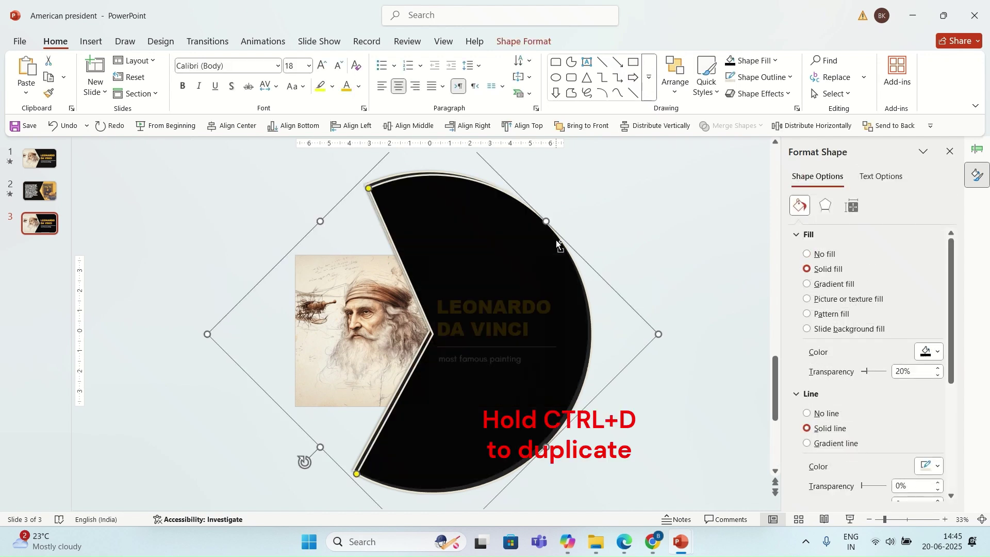
pyautogui.hotkey('ctrl', 'd')
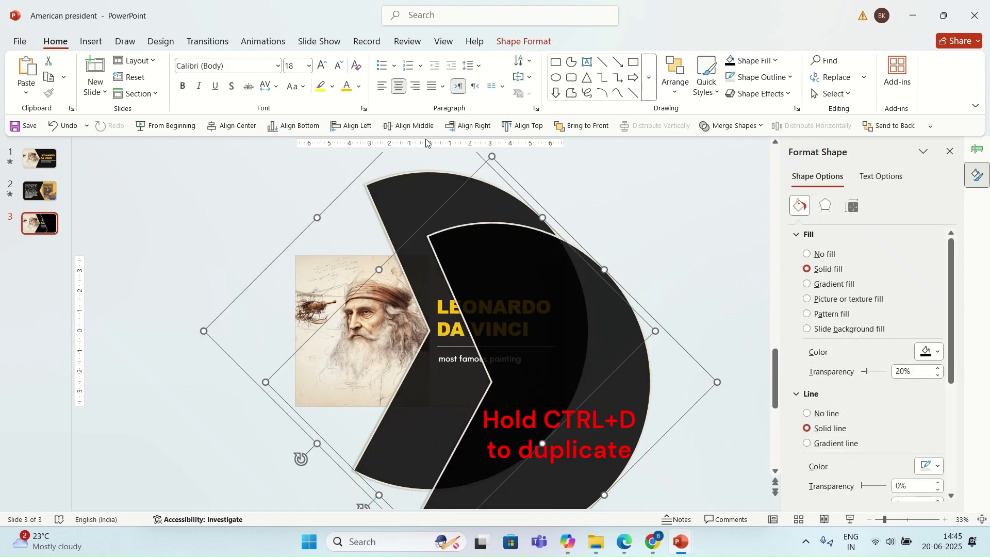
pyautogui.click(353, 125)
pyautogui.click(514, 125)
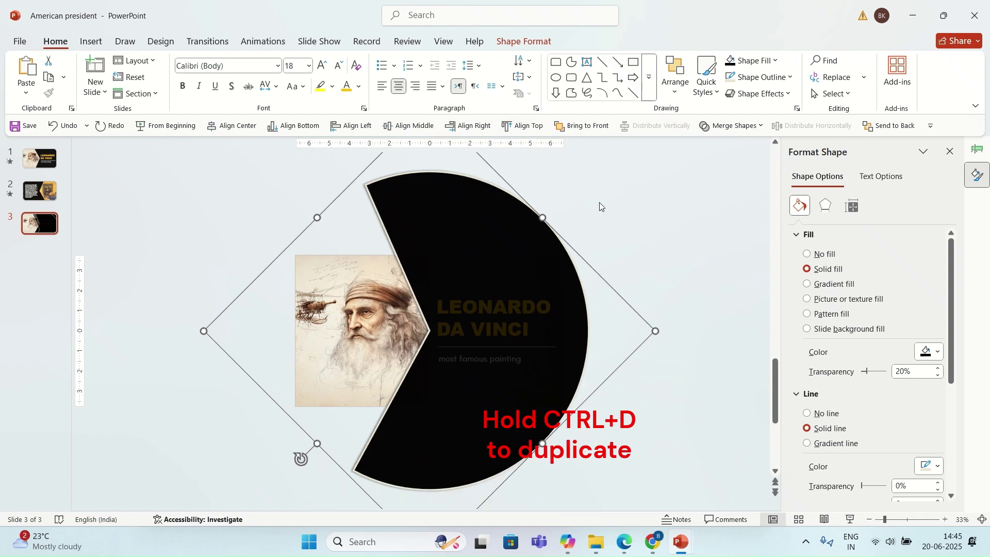
pyautogui.click(599, 205)
# - Subtract the pie's area from the Leonardo portrait with Merge Shapes > Subtract
pyautogui.click(457, 249)
pyautogui.click(356, 267)
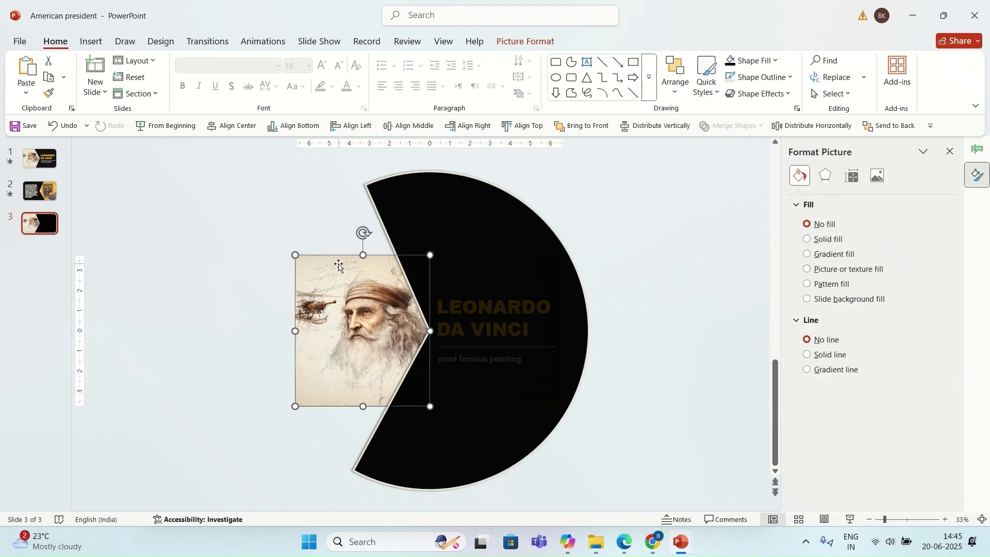
pyautogui.keyDown('shift'); pyautogui.click(445, 226); pyautogui.keyUp('shift')
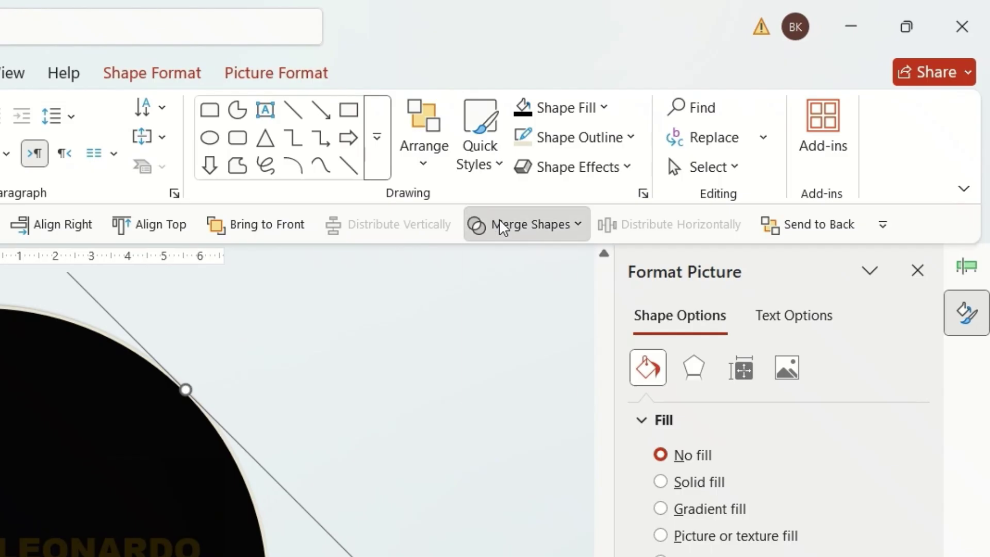
pyautogui.click(716, 126)
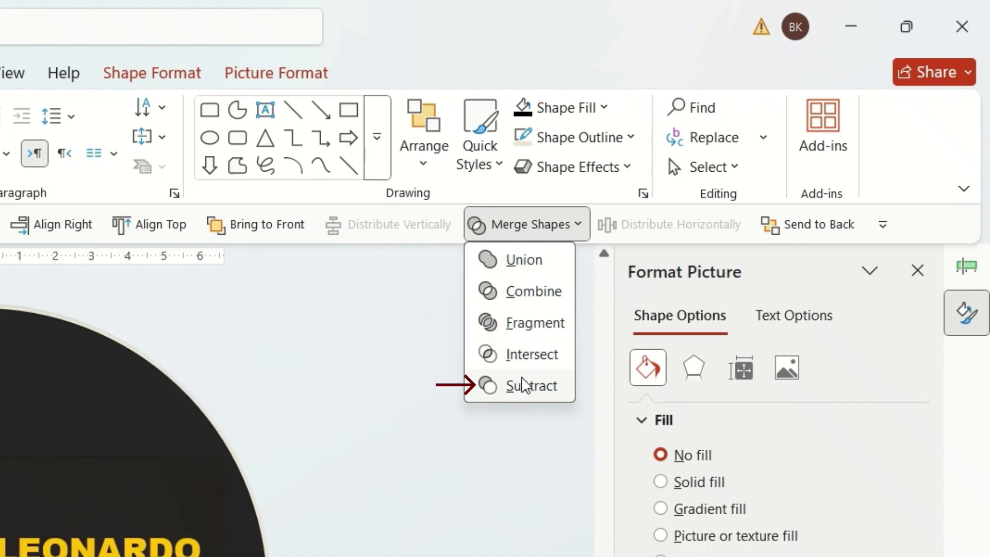
pyautogui.click(522, 384)
pyautogui.click(626, 255)
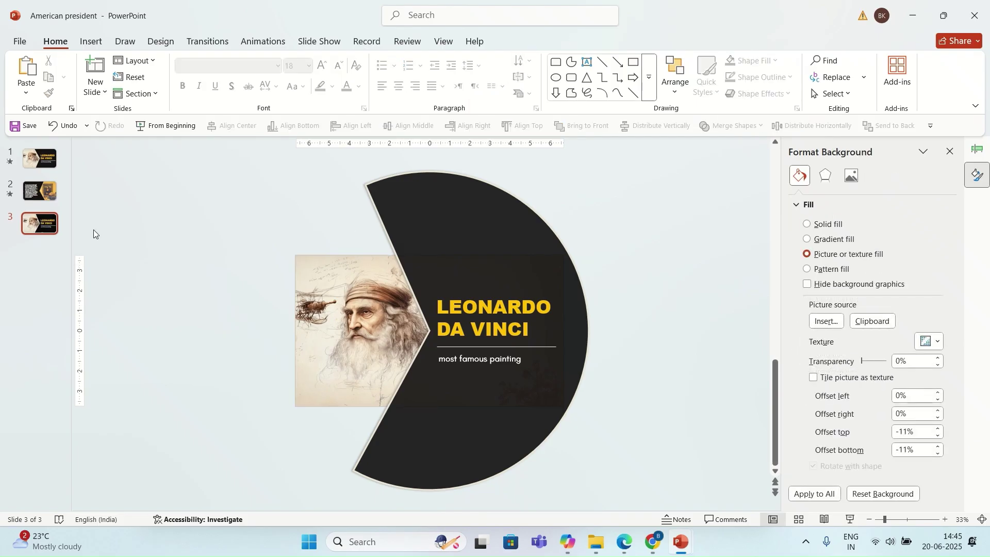
pyautogui.click(41, 223)
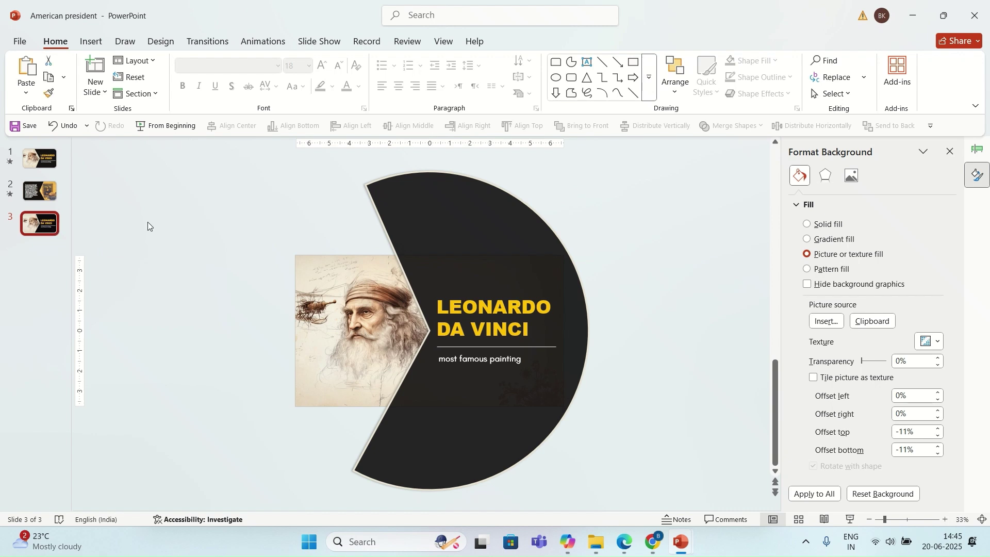
pyautogui.click(218, 219)
# - Duplicate slide 3 with Ctrl+D, then delete the LEONARDO DA VINCI text and portrait from slide 4
pyautogui.hotkey('ctrl', 'd')
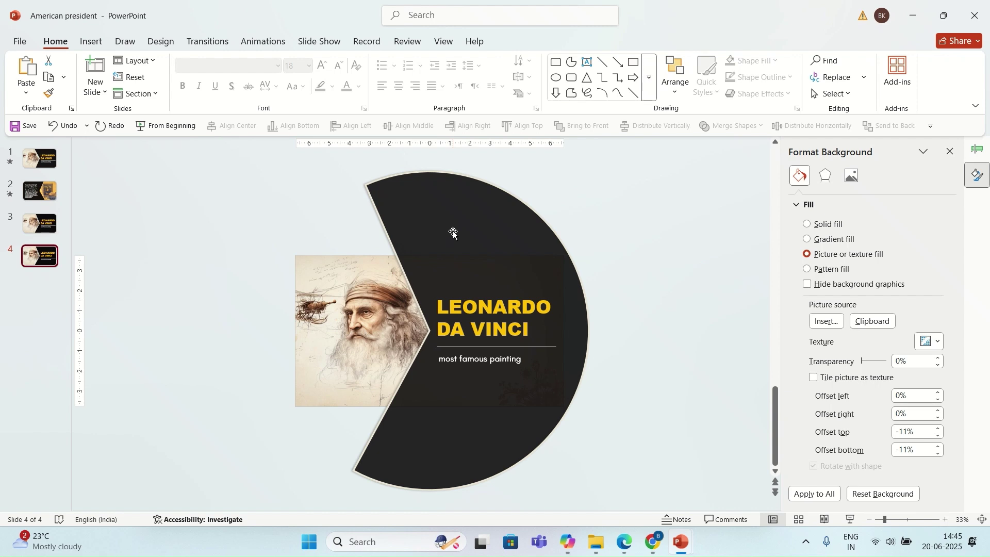
pyautogui.click(461, 306)
pyautogui.keyDown('shift'); pyautogui.click(478, 367); pyautogui.keyUp('shift')
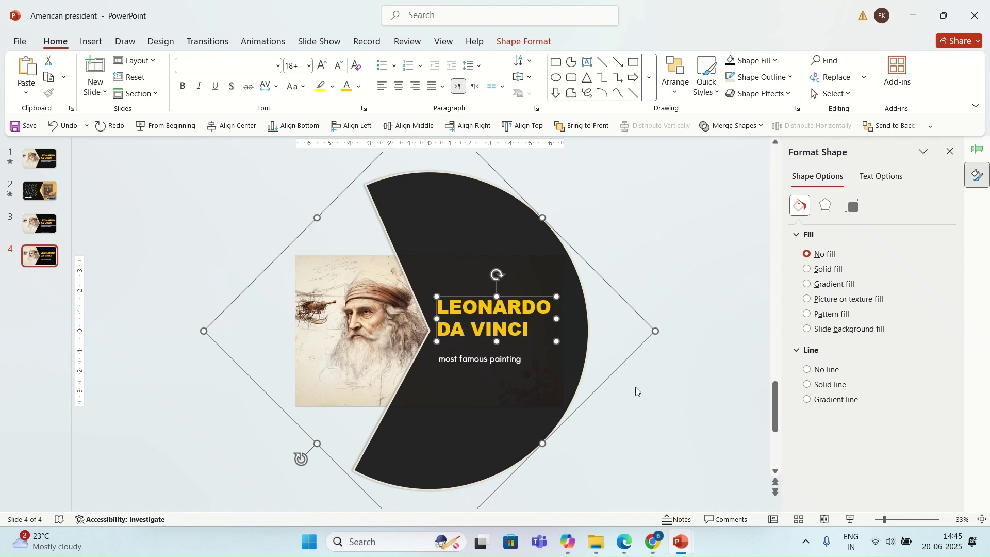
pyautogui.moveTo(662, 393); pyautogui.dragTo(344, 260)
pyautogui.click(344, 263)
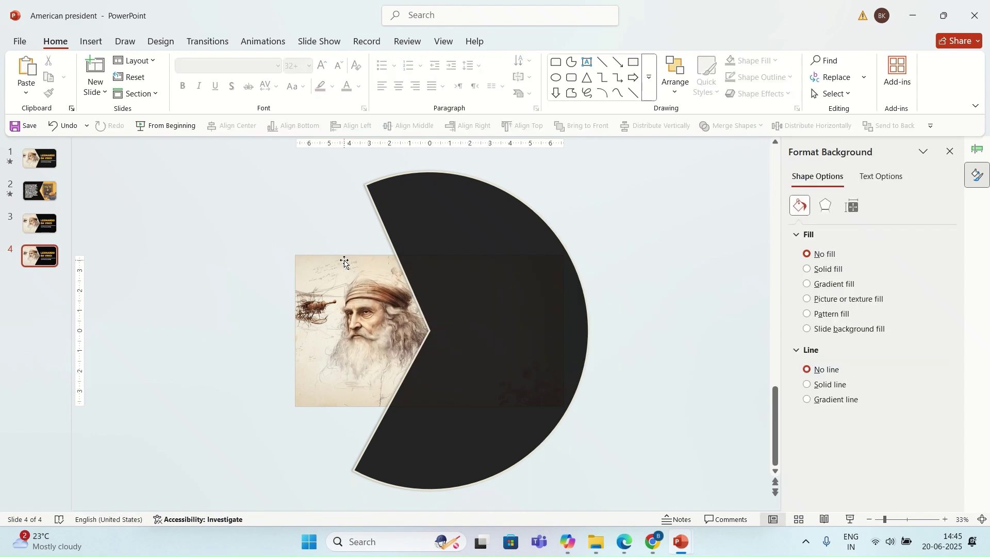
pyautogui.click(465, 284)
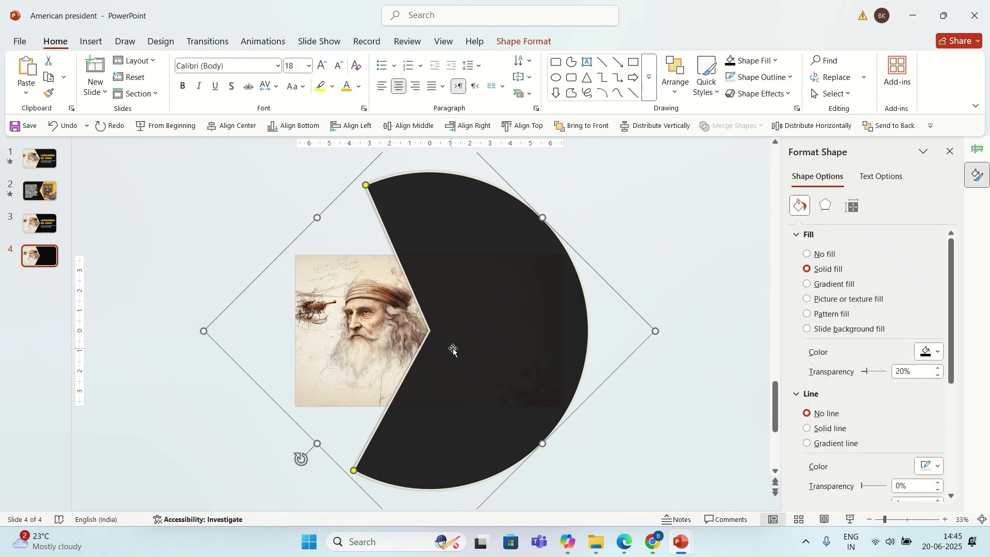
pyautogui.press('Tab')
pyautogui.press('Delete')
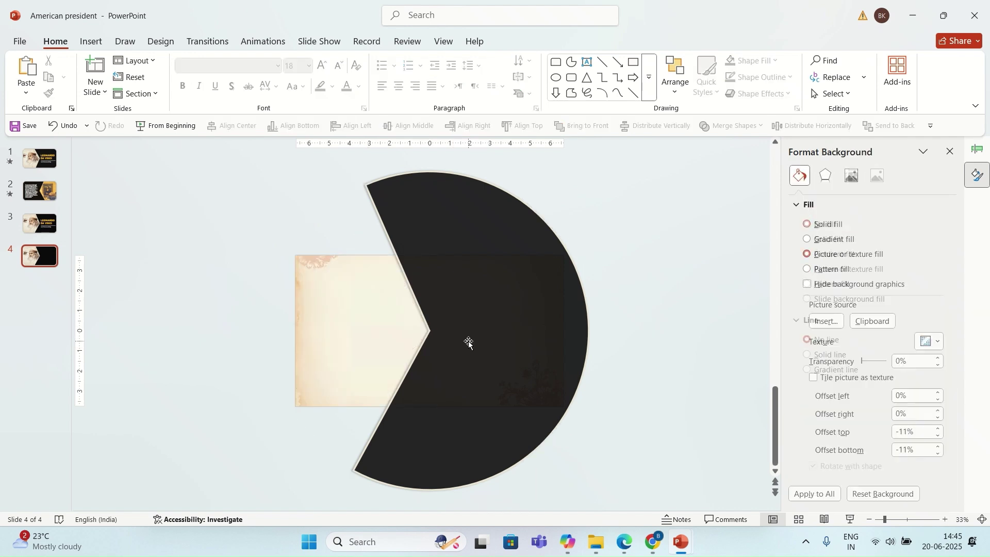
# - Rotate slide 4's dark pie 180° so its open wedge faces right
pyautogui.click(517, 255)
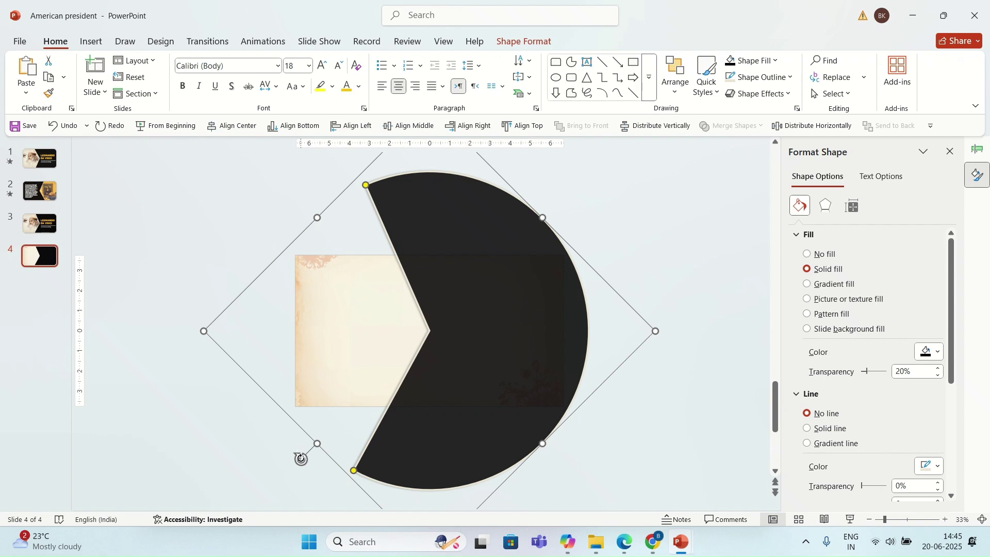
pyautogui.moveTo(301, 457); pyautogui.dragTo(516, 251)
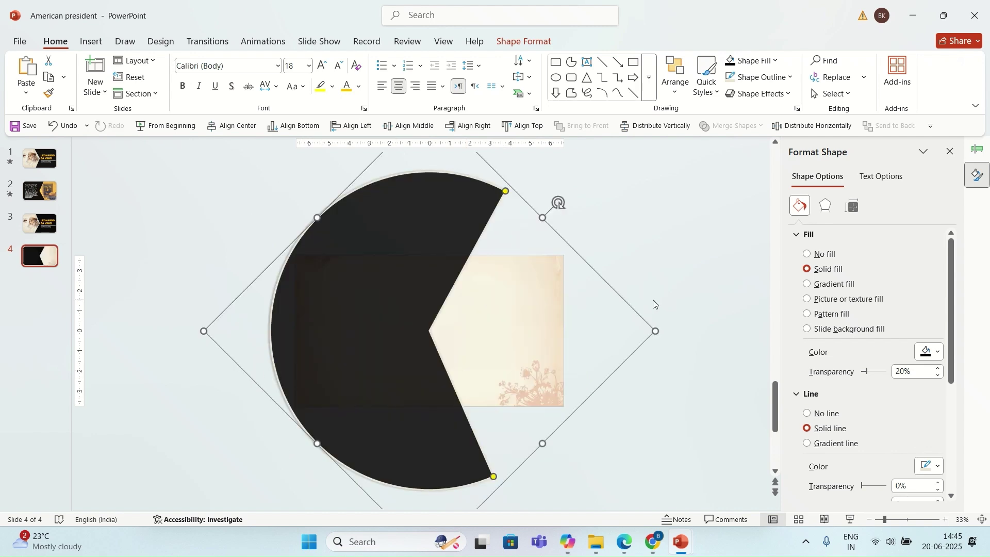
pyautogui.click(654, 275)
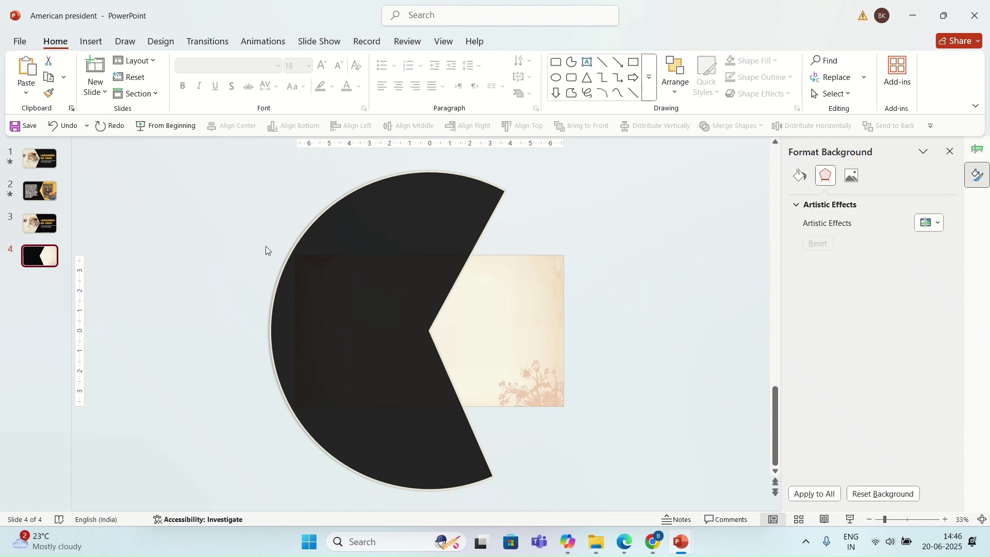
# - Fill slide 4's background with the detailed-floral-abstract-elegant-texture-background picture from file
pyautogui.rightClick(527, 299)
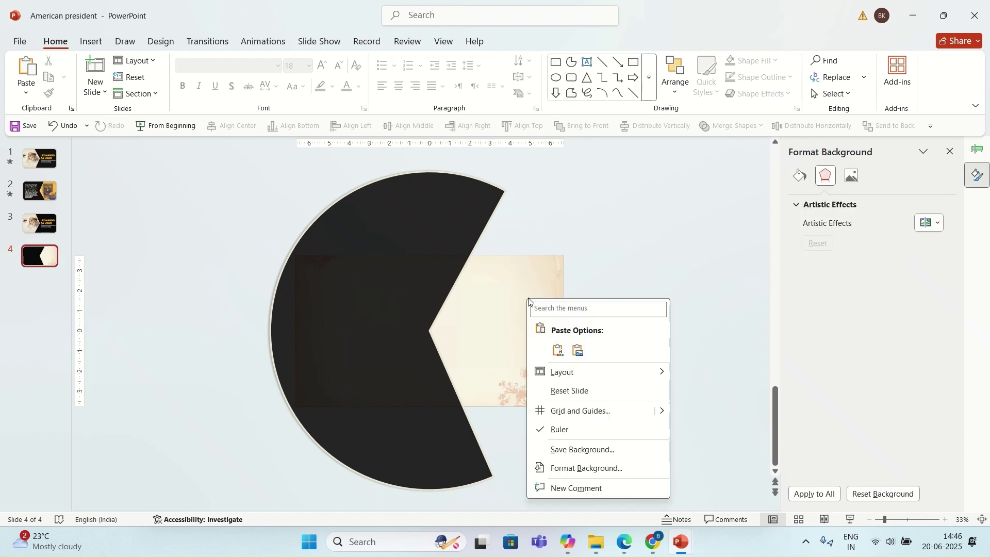
pyautogui.click(563, 467)
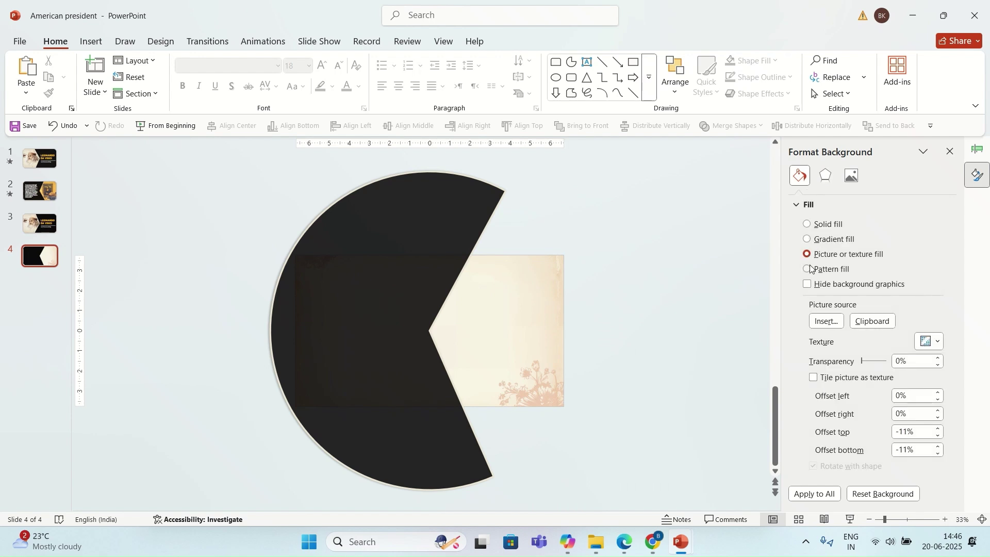
pyautogui.click(825, 320)
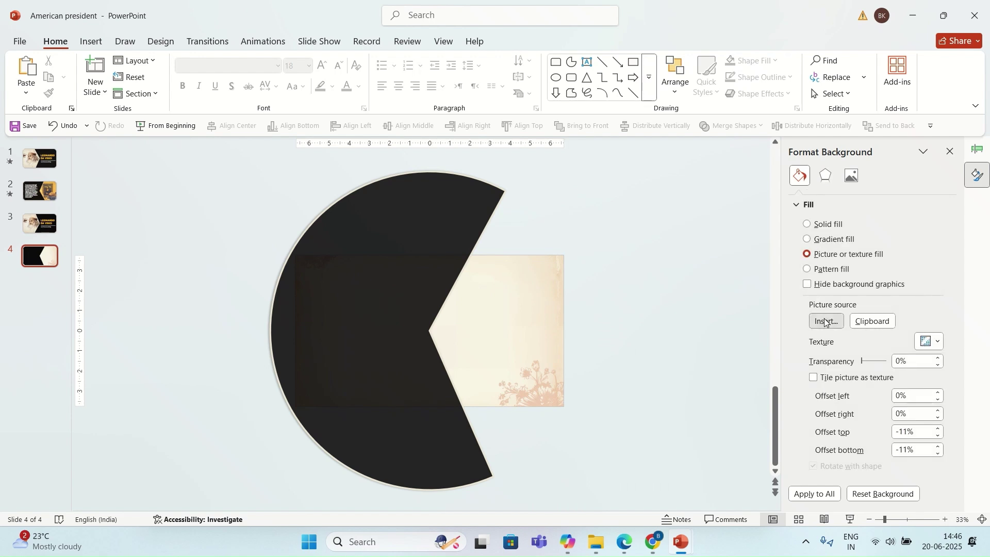
pyautogui.click(491, 204)
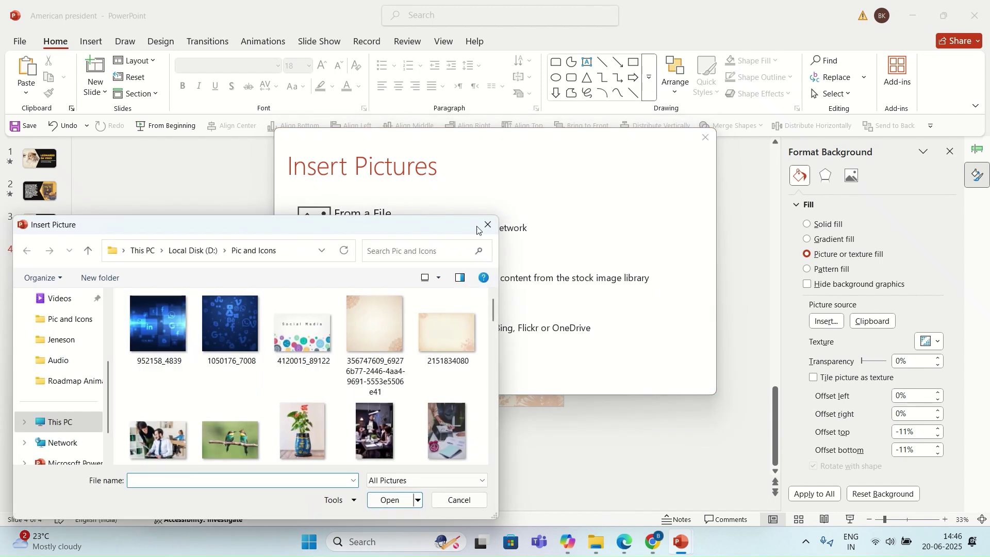
pyautogui.scroll(-5, 390, 307)
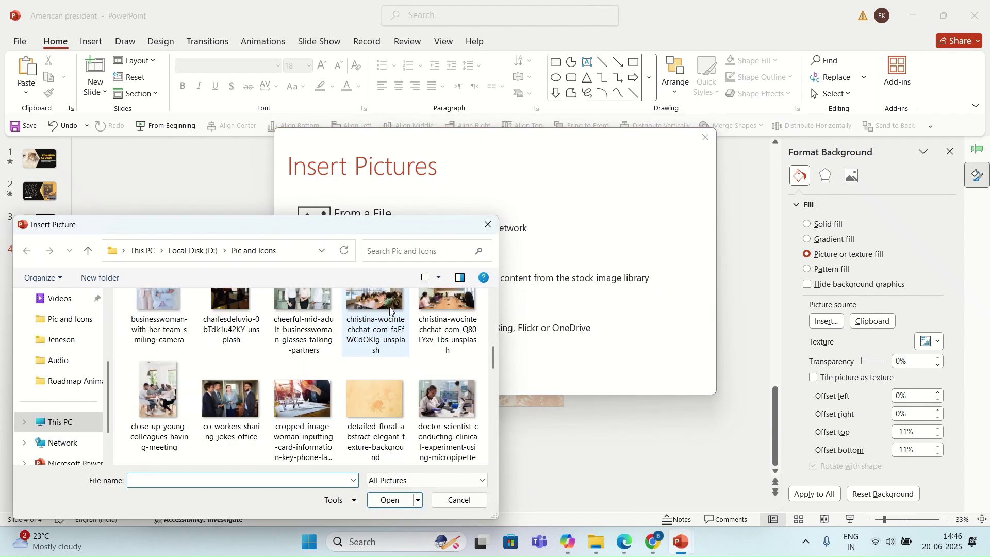
pyautogui.click(382, 406)
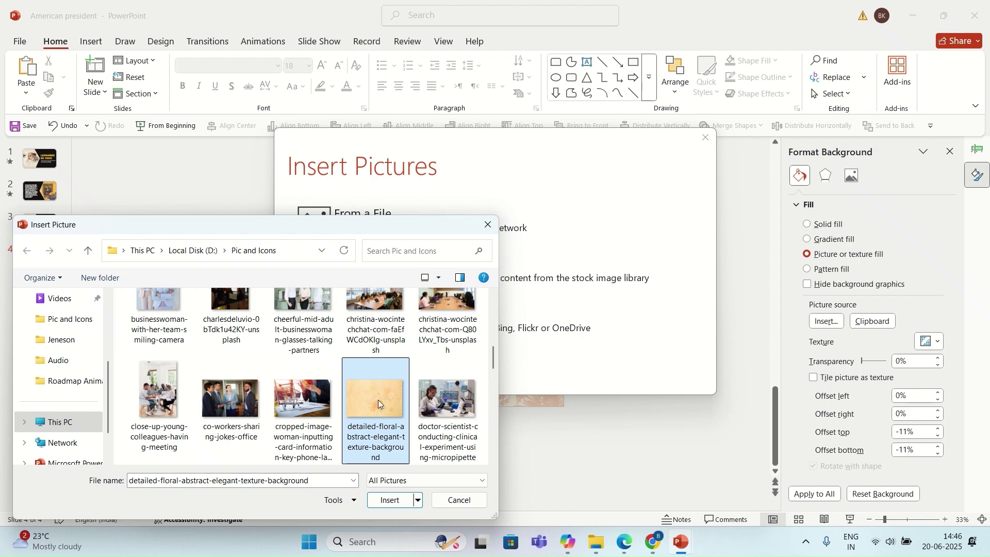
pyautogui.click(387, 499)
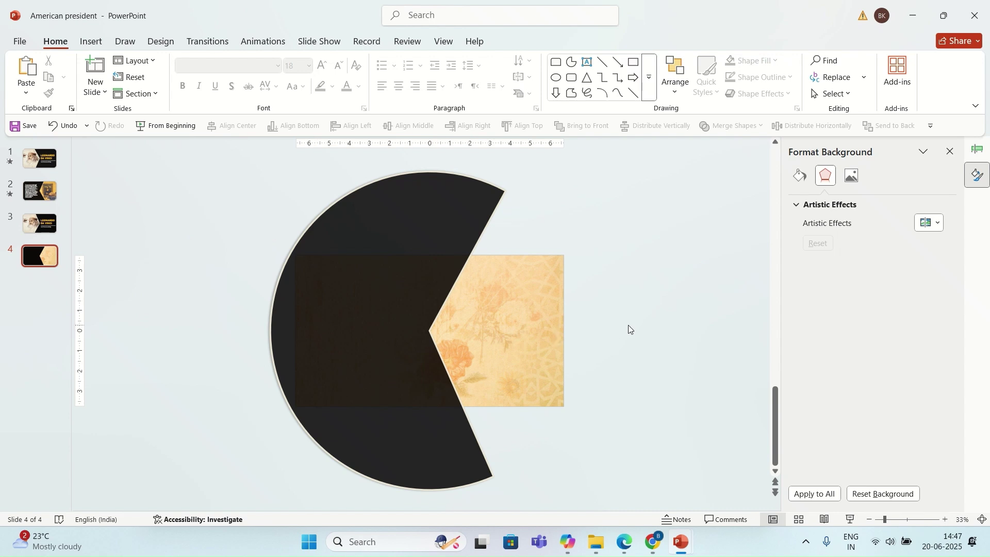
# - Paste the Mona Lisa picture onto slide 4
pyautogui.hotkey('ctrl', 'v')
pyautogui.click(638, 344)
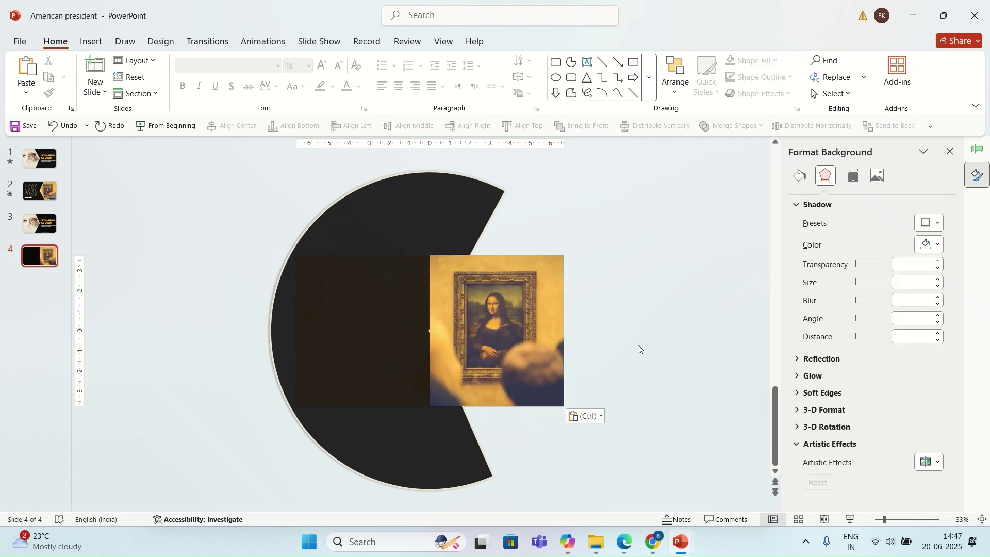
pyautogui.click(456, 309)
# - Duplicate the dark pie and align the copy exactly on top of the original
pyautogui.click(379, 305)
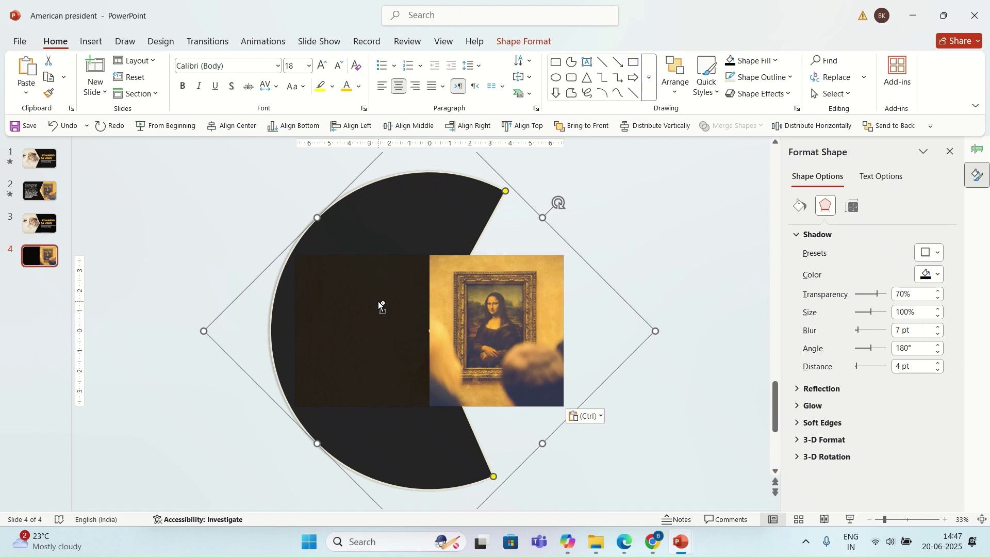
pyautogui.hotkey('ctrl', 'd')
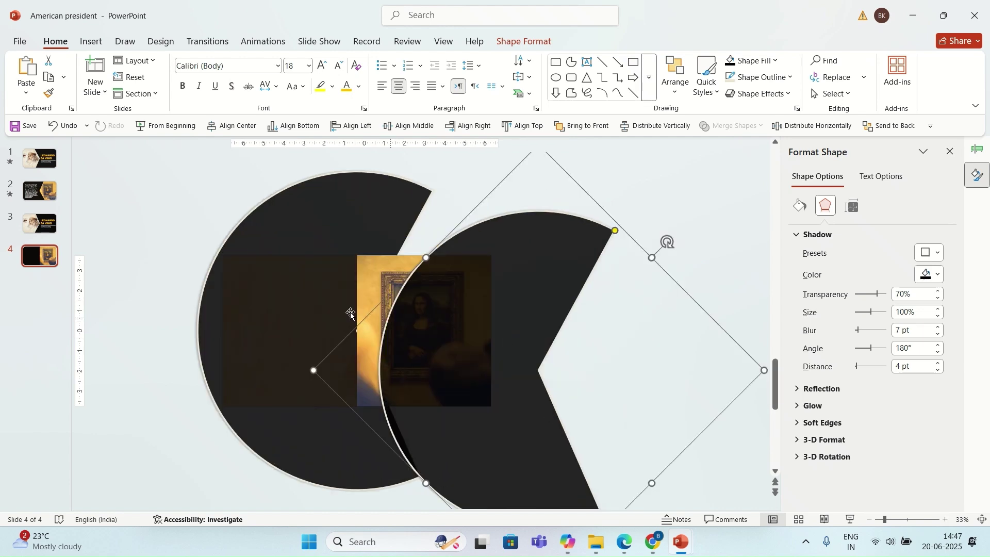
pyautogui.click(335, 125)
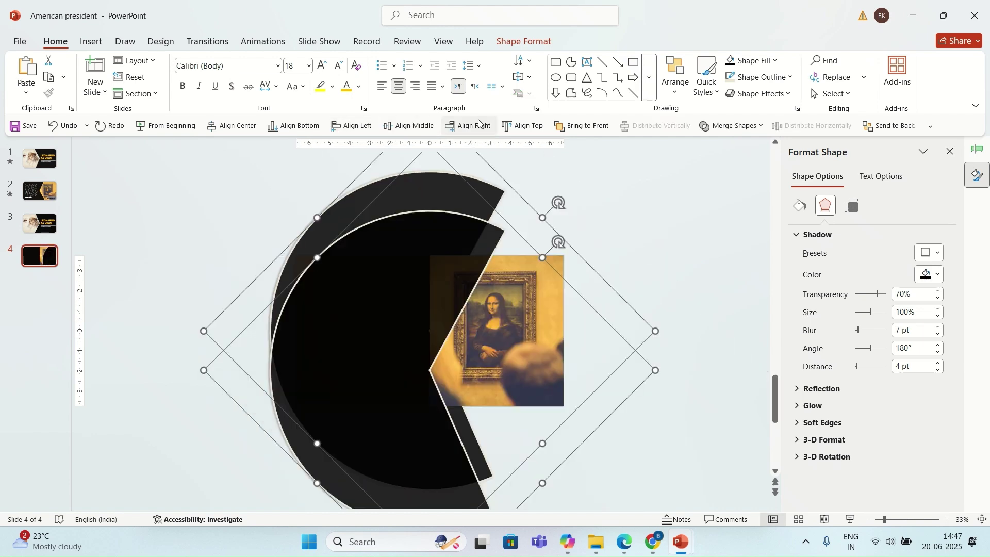
pyautogui.click(522, 125)
pyautogui.click(629, 215)
# - Subtract the pie's area from the Mona Lisa picture, then select the dark pie
pyautogui.click(551, 305)
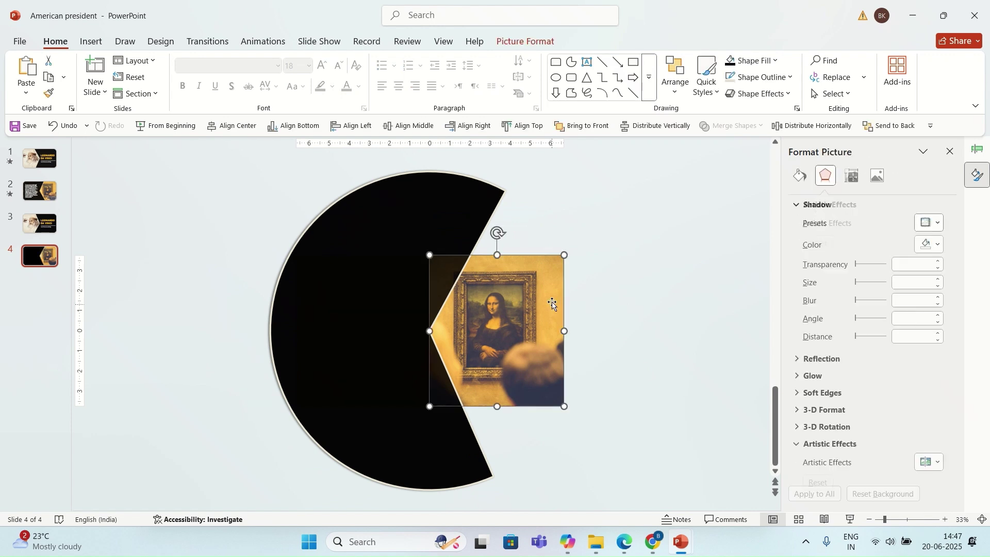
pyautogui.keyDown('shift'); pyautogui.click(480, 195); pyautogui.keyUp('shift')
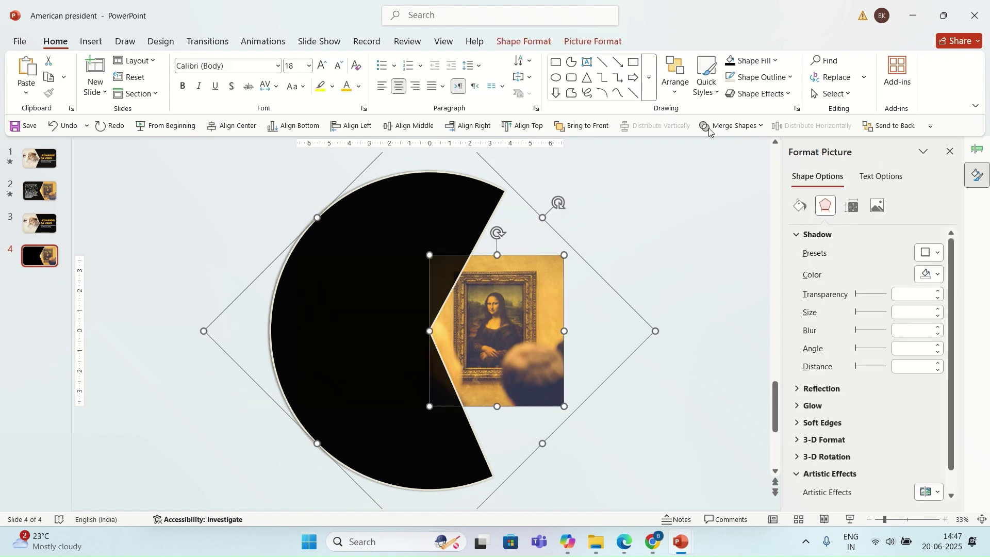
pyautogui.click(731, 125)
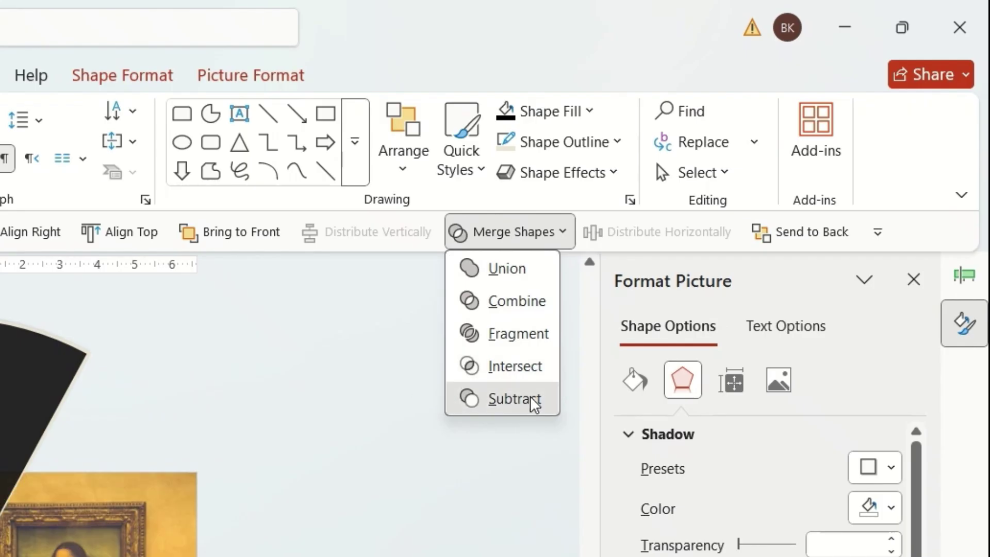
pyautogui.click(531, 399)
pyautogui.click(655, 322)
pyautogui.click(549, 303)
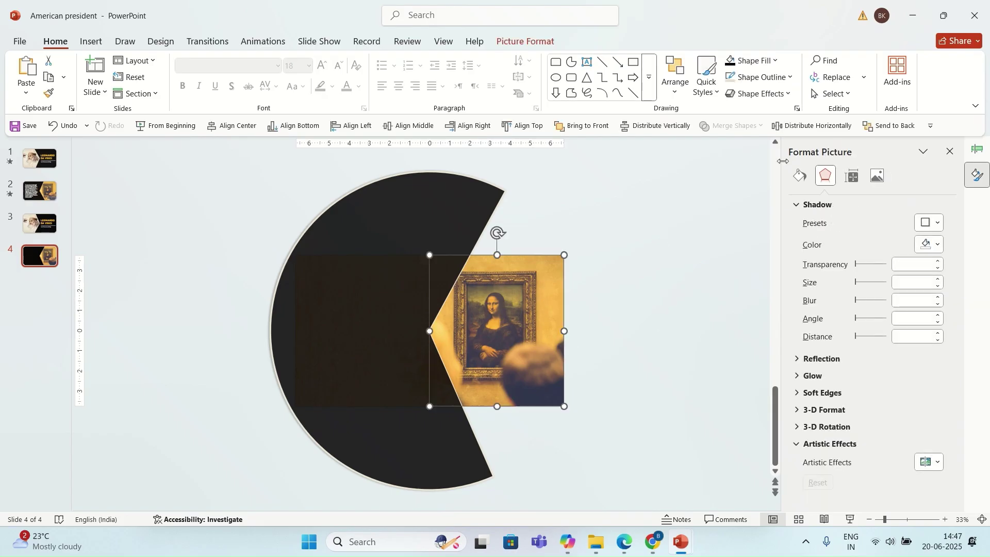
pyautogui.click(670, 230)
pyautogui.click(485, 214)
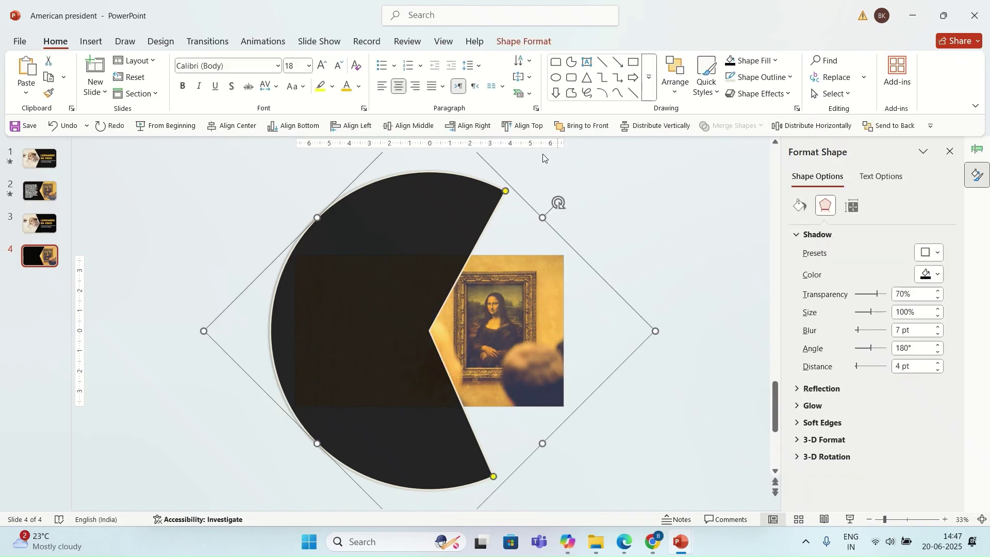
# - Apply an Outer shadow preset to the dark pie with 70% transparency, 7 pt blur, 4 pt distance
pyautogui.click(523, 42)
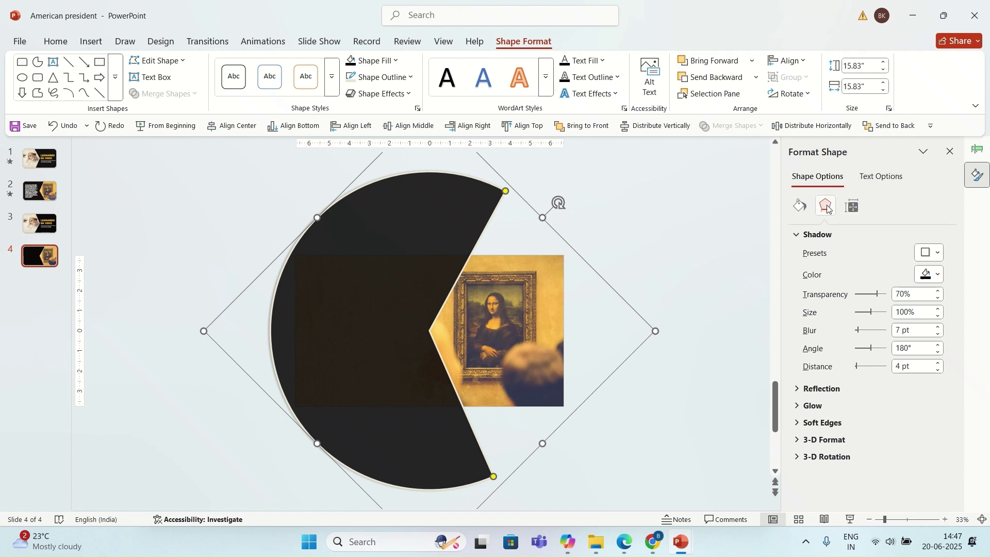
pyautogui.click(938, 253)
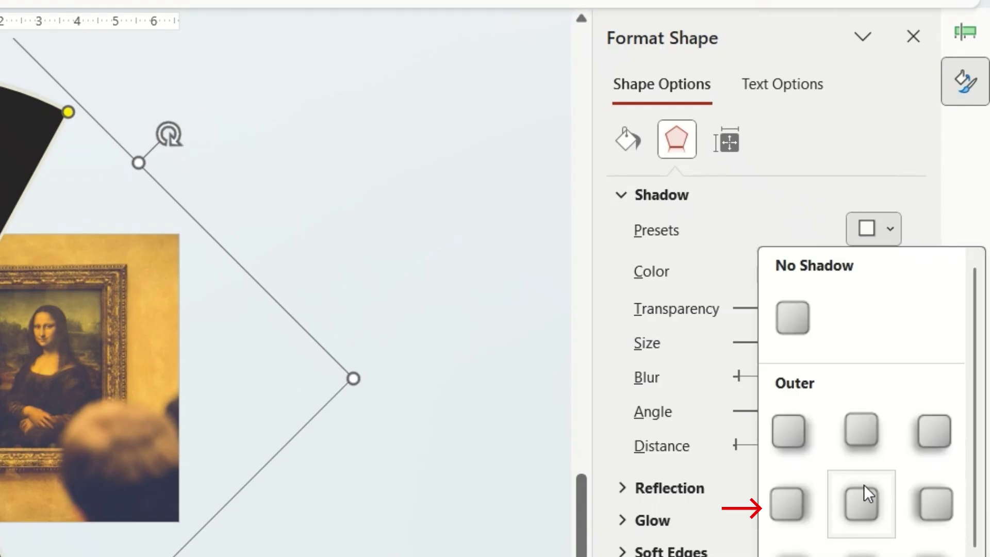
pyautogui.click(797, 509)
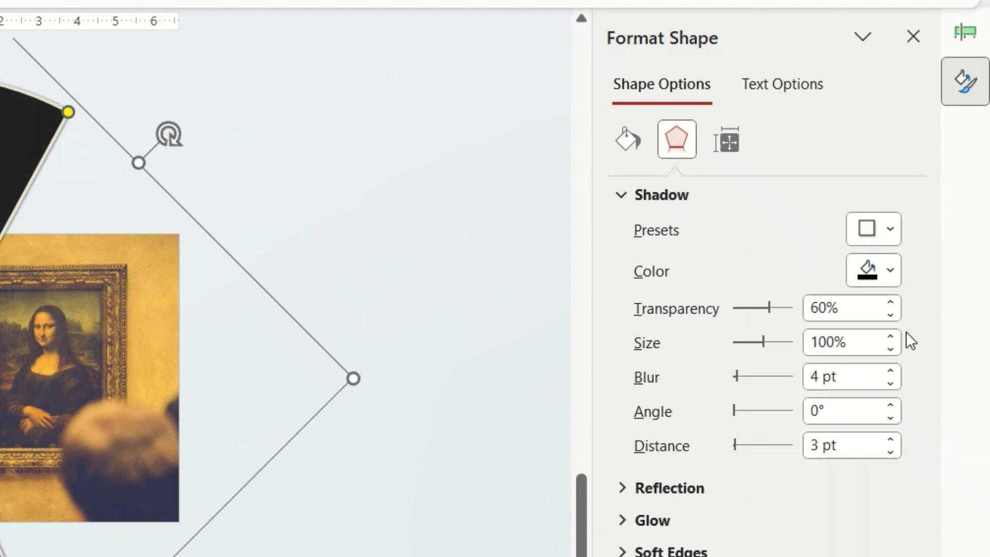
pyautogui.click(896, 304)
pyautogui.click(896, 303)
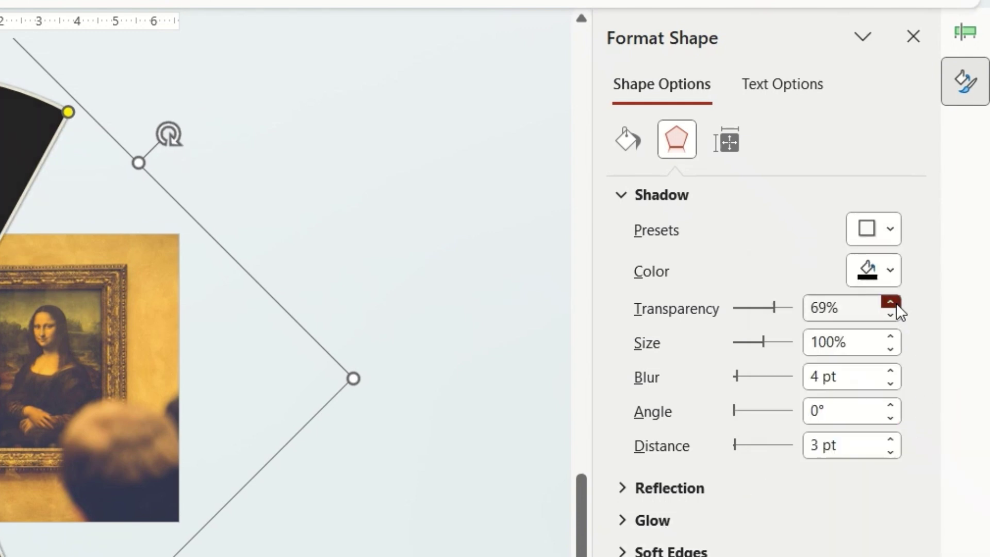
pyautogui.click(896, 303)
pyautogui.click(890, 373)
pyautogui.click(890, 372)
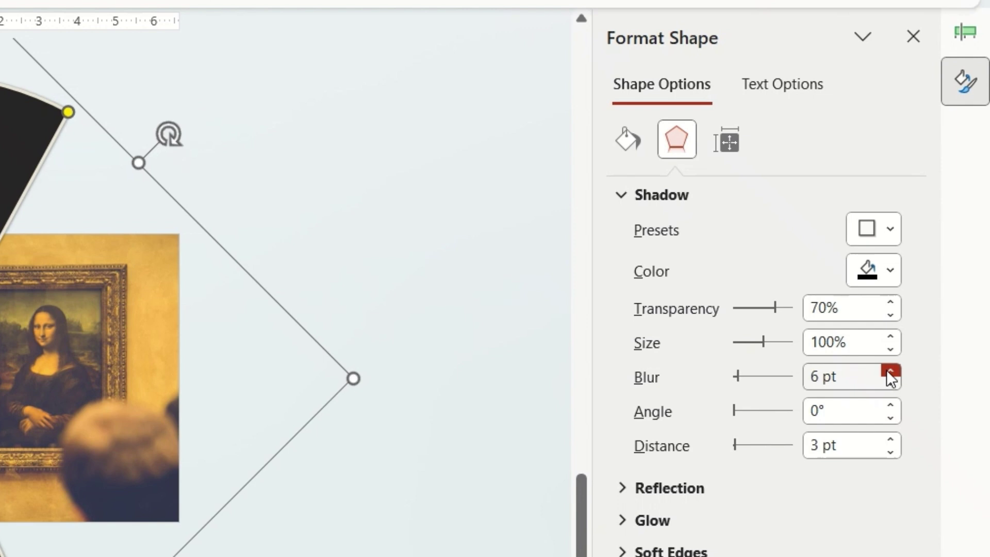
pyautogui.click(889, 372)
pyautogui.click(890, 441)
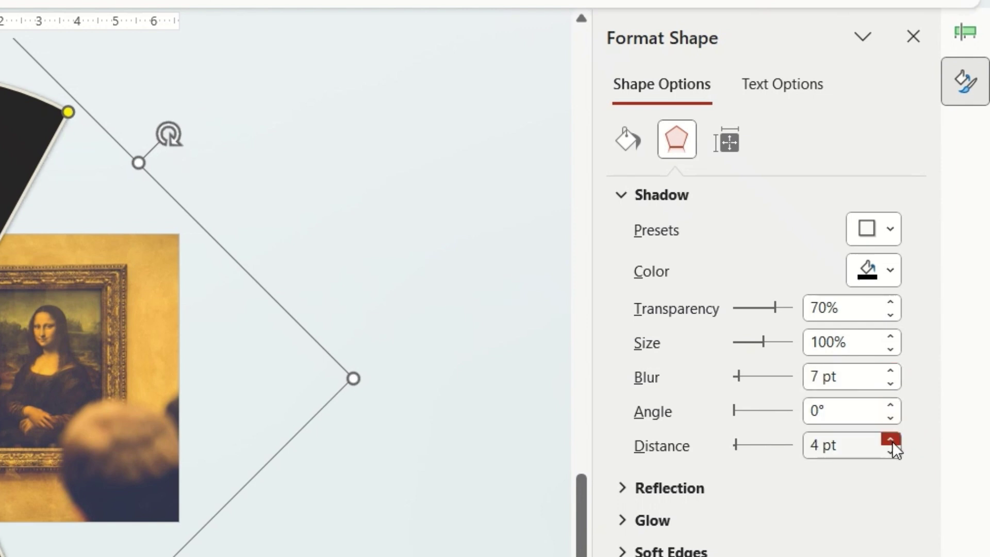
pyautogui.click(398, 411)
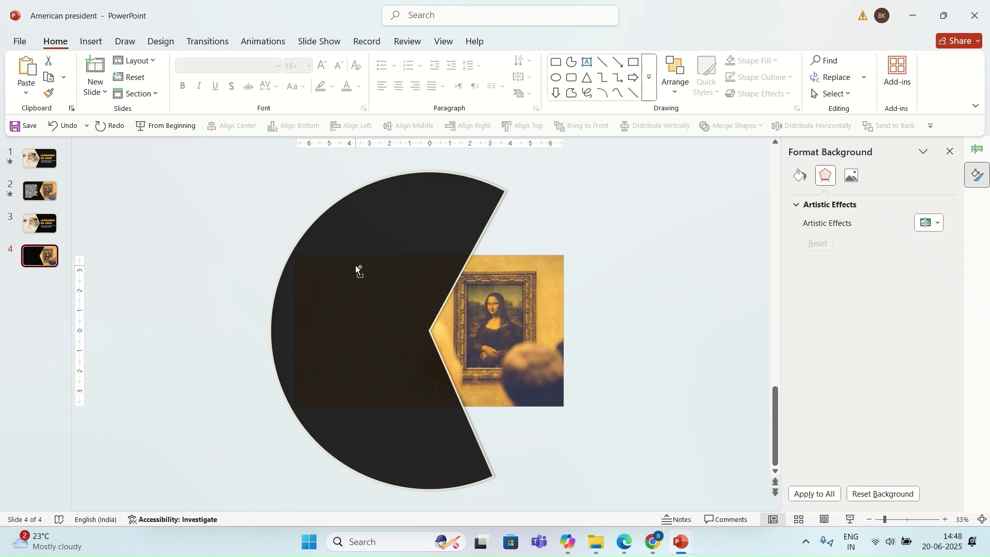
# - Paste the Mona Lisa description paragraph and MONA LISA label, then select the label
pyautogui.click(355, 268)
pyautogui.hotkey('ctrl', 'v')
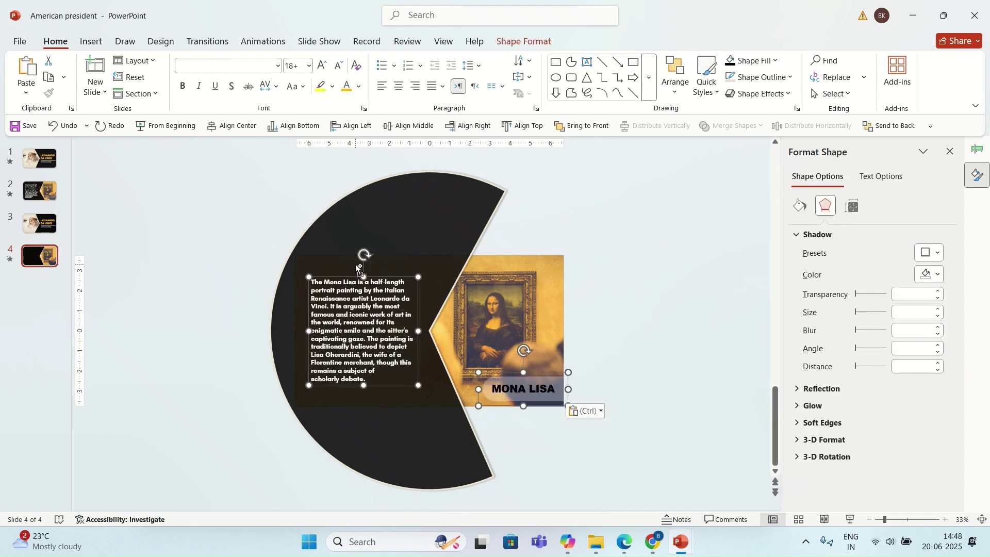
pyautogui.click(623, 342)
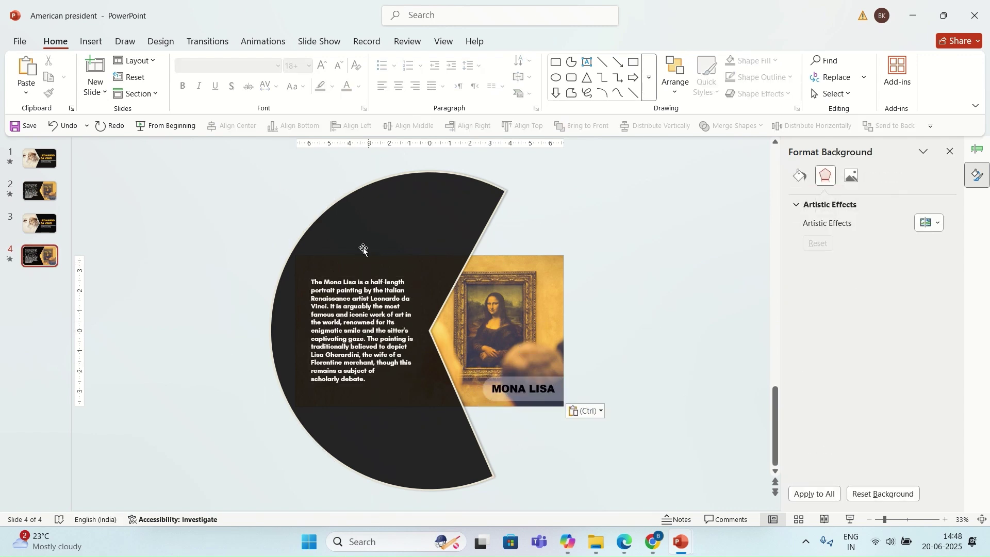
pyautogui.click(533, 382)
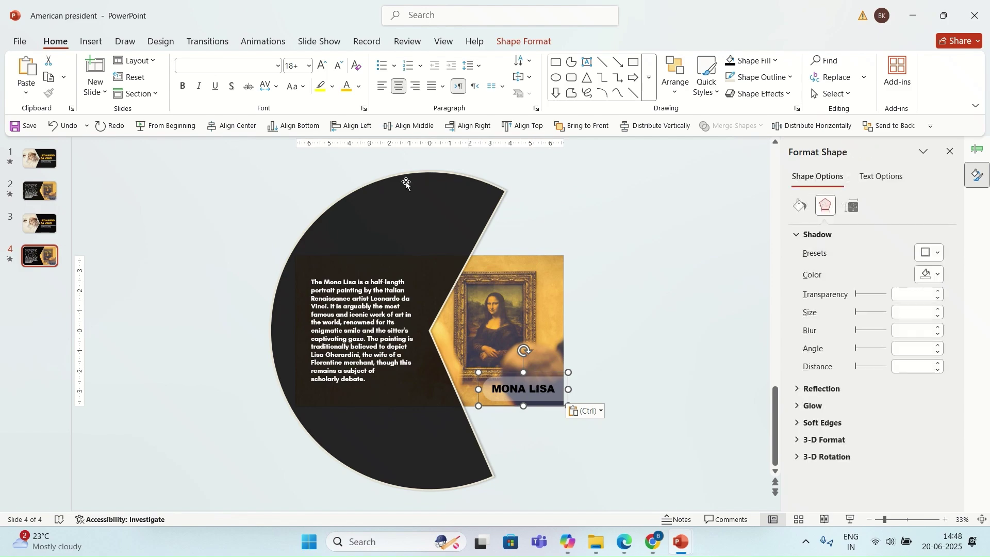
pyautogui.click(263, 42)
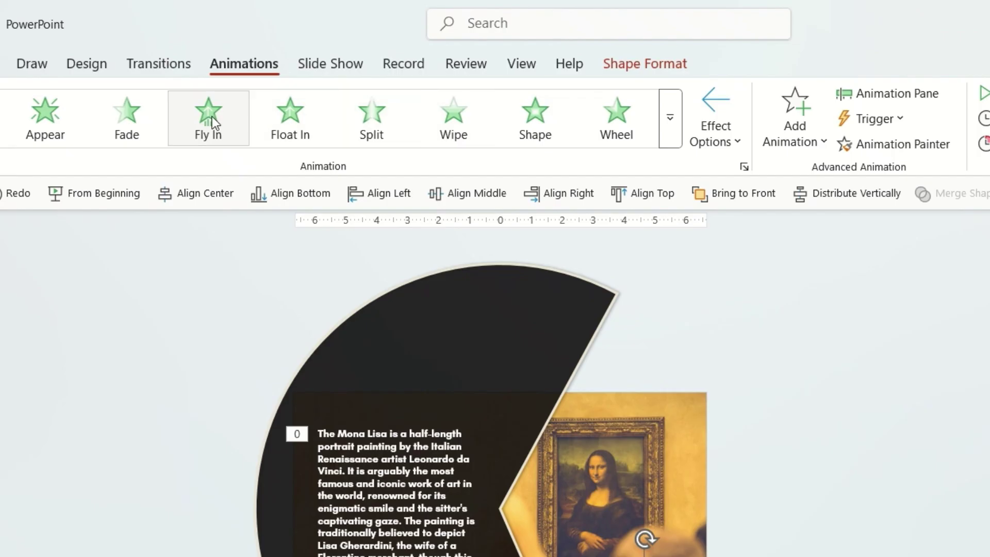
# - Give the MONA LISA group a Fly In entrance from the right with 01.00 duration
pyautogui.click(224, 114)
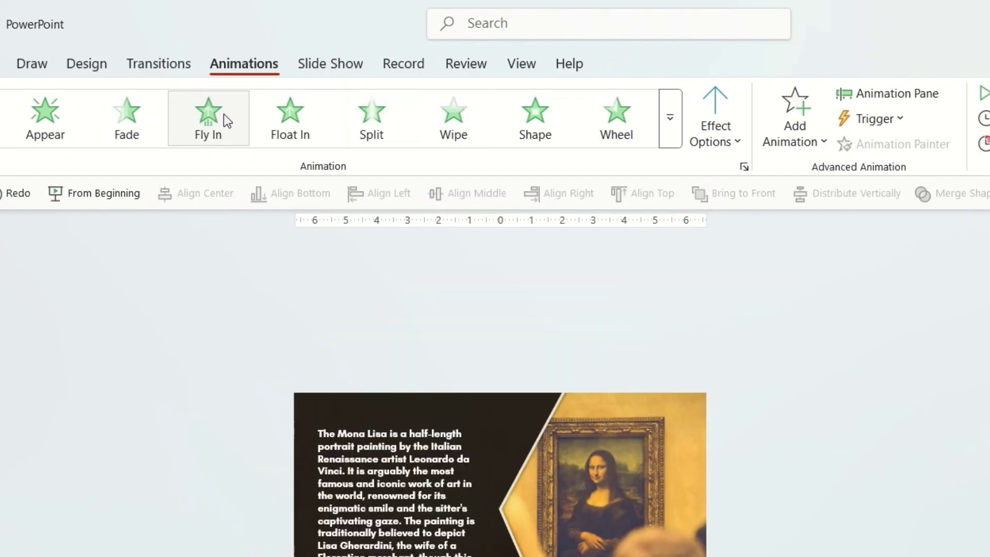
pyautogui.click(711, 123)
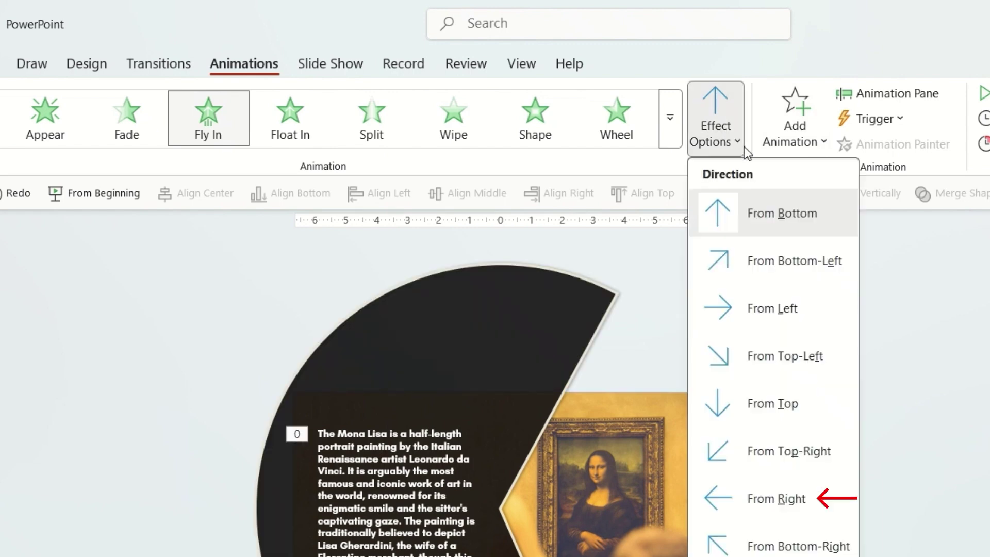
pyautogui.click(771, 500)
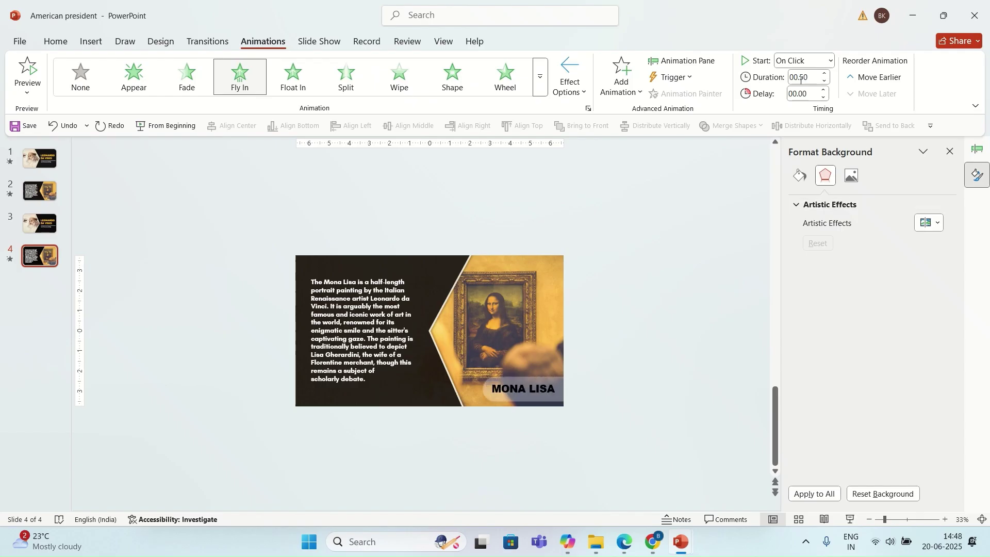
pyautogui.click(824, 74)
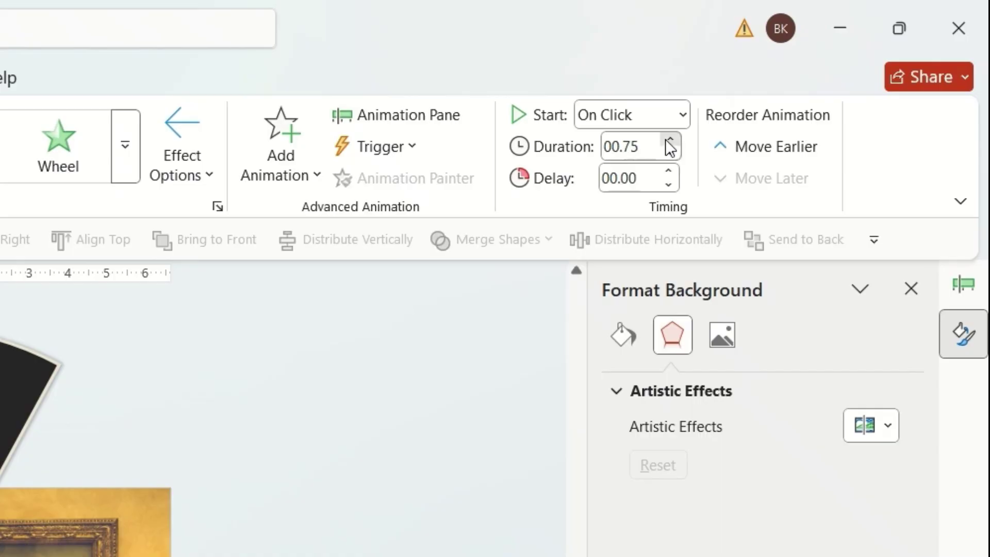
pyautogui.click(824, 73)
# - Set the Fly In effect's smooth end to 1 sec via the Animation Pane
pyautogui.click(683, 62)
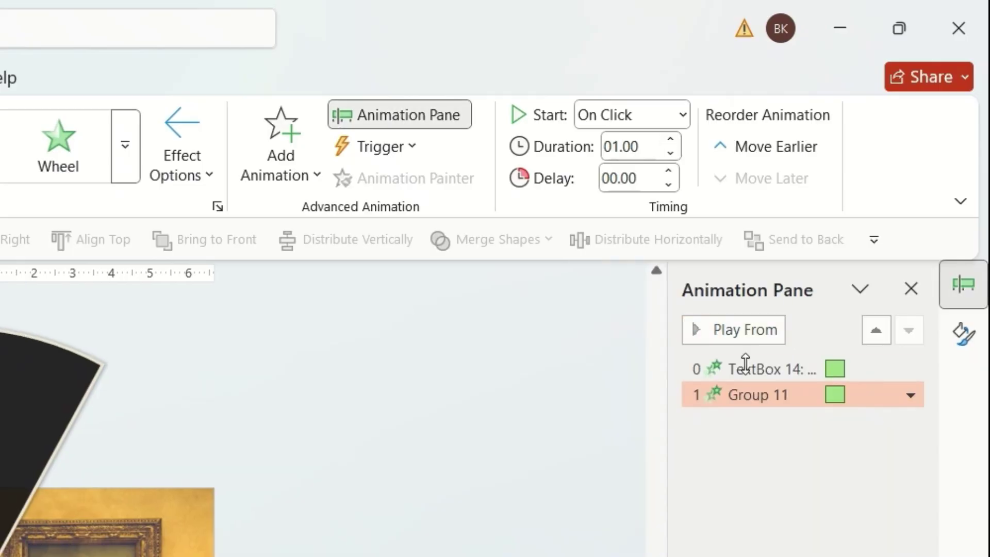
pyautogui.rightClick(744, 395)
pyautogui.click(833, 515)
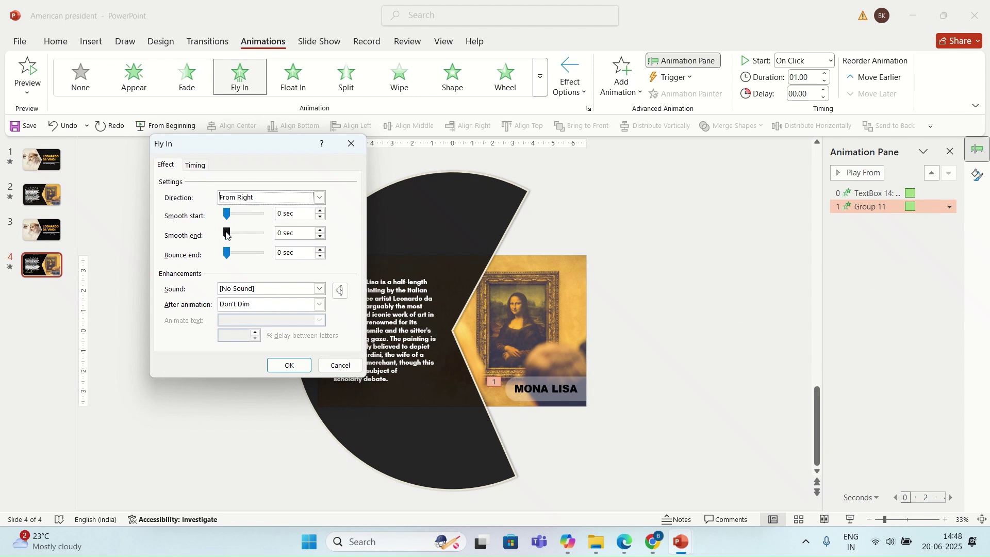
pyautogui.moveTo(225, 234); pyautogui.dragTo(259, 233)
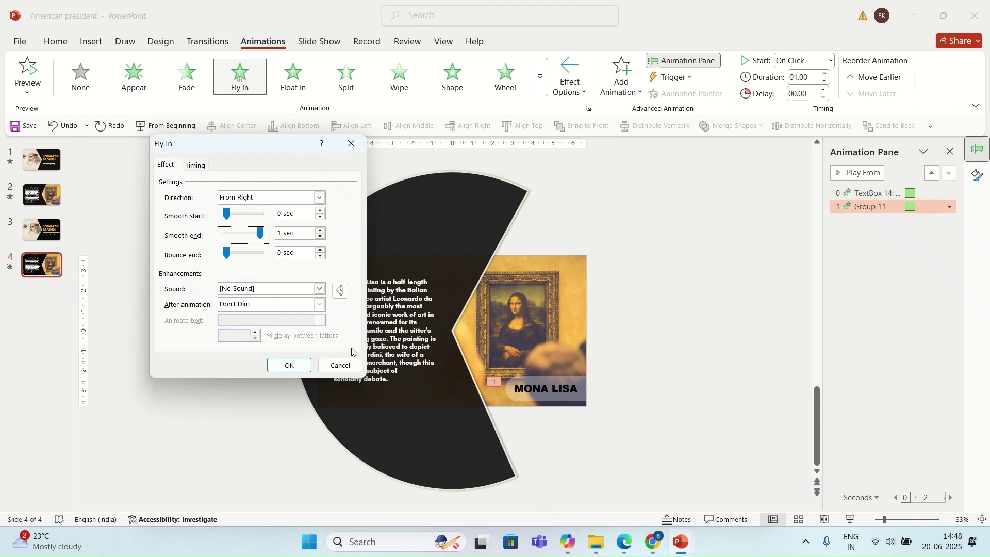
pyautogui.click(288, 365)
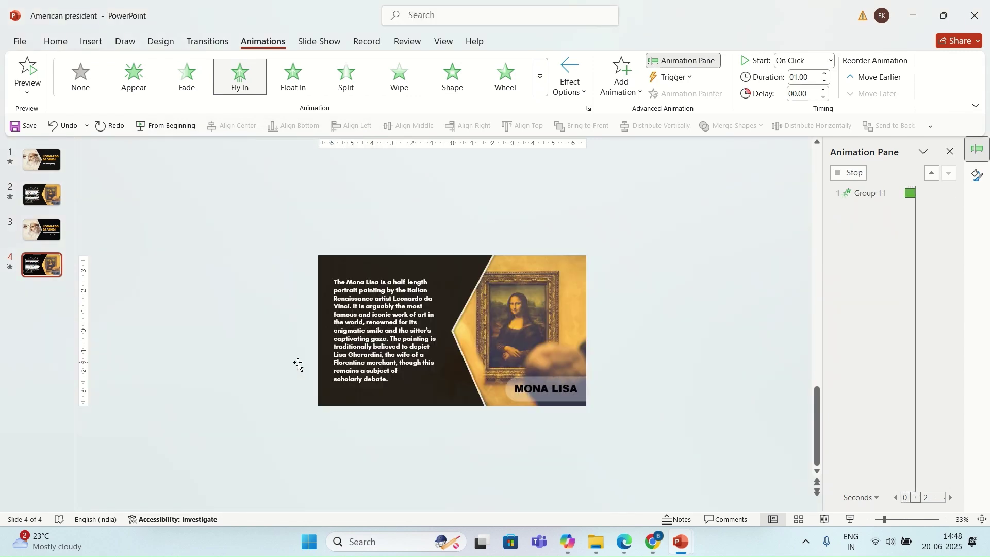
# - Delete slides 1 and 2, leaving the Leonardo da Vinci title and Mona Lisa slides
pyautogui.click(49, 235)
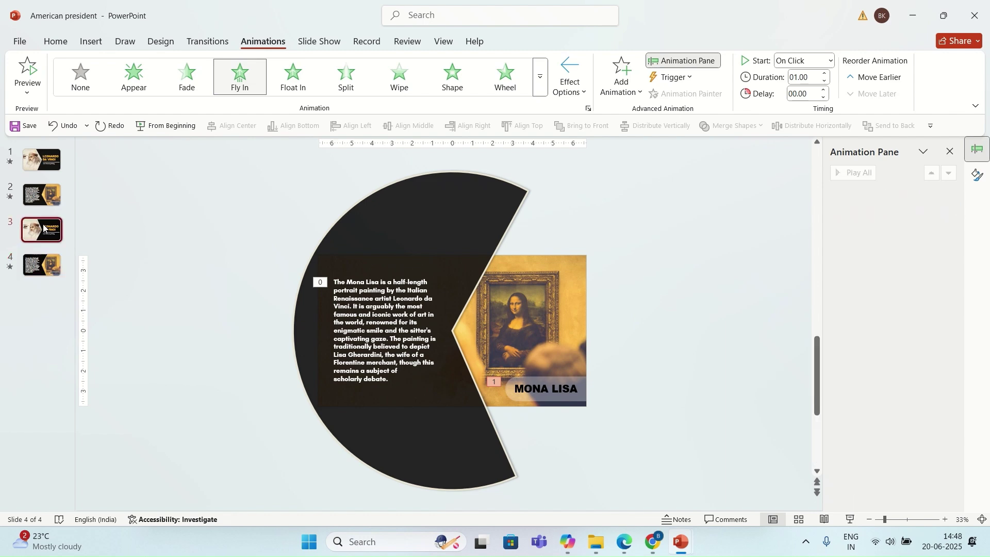
pyautogui.click(46, 274)
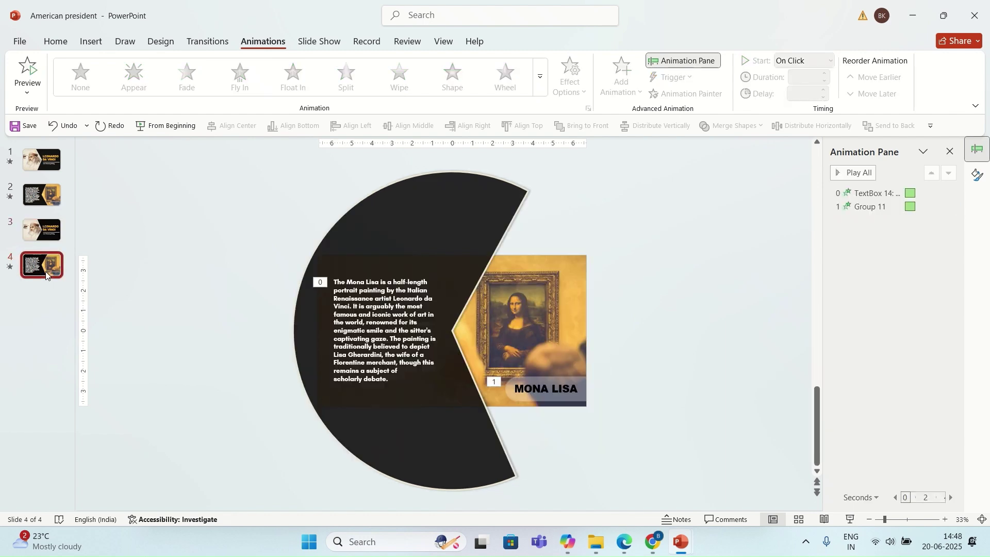
pyautogui.click(45, 229)
pyautogui.click(46, 195)
pyautogui.click(48, 169)
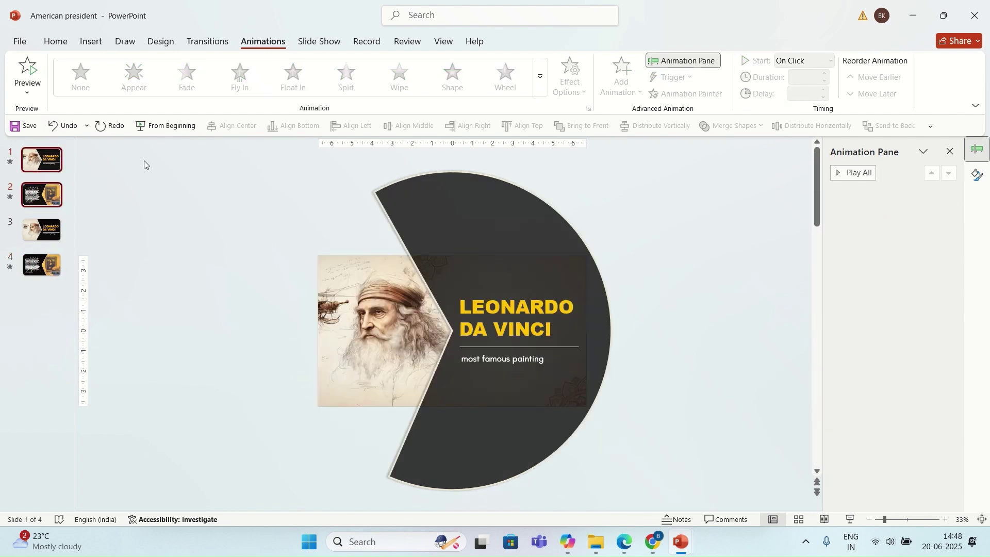
pyautogui.press('Delete')
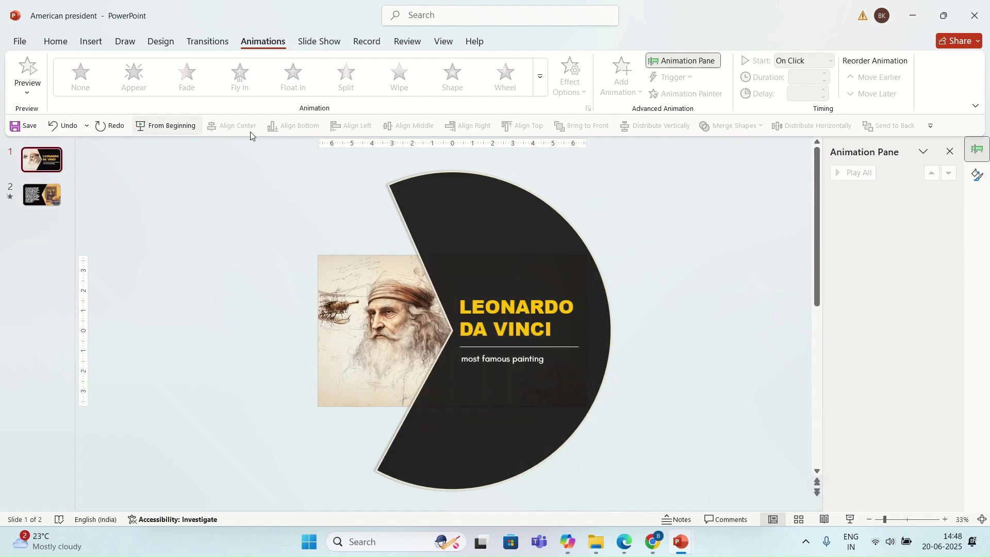
pyautogui.click(31, 198)
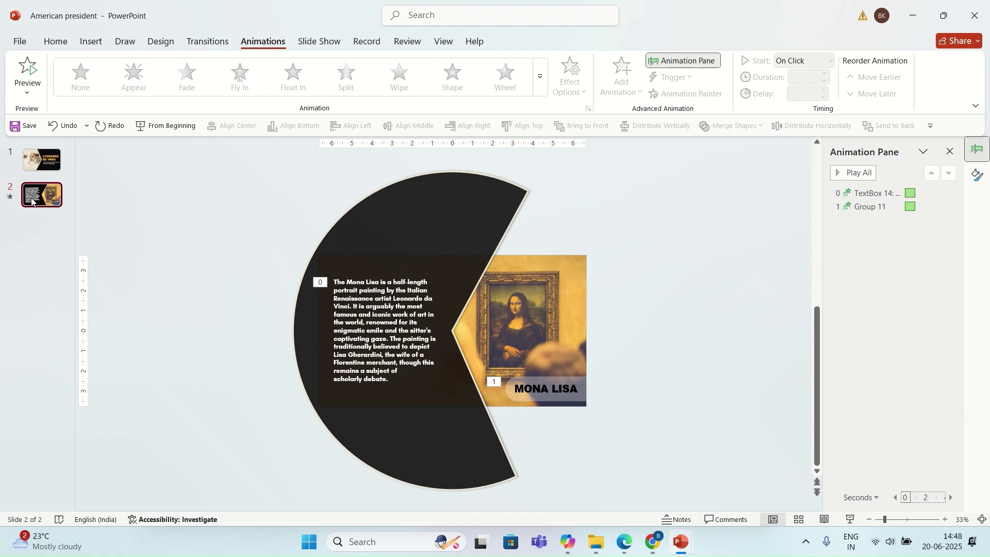
pyautogui.click(51, 161)
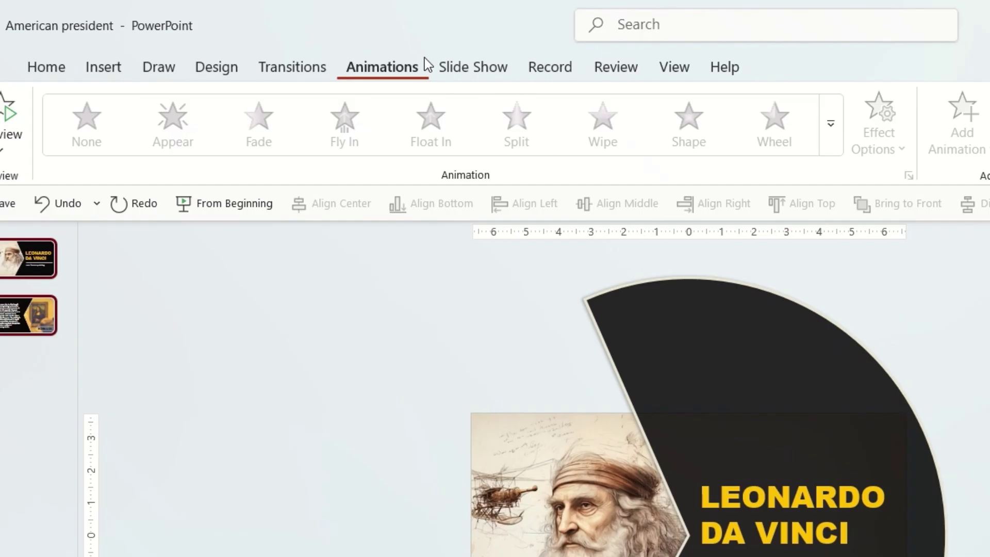
# - Apply the Morph transition to the slide
pyautogui.click(207, 41)
pyautogui.click(182, 119)
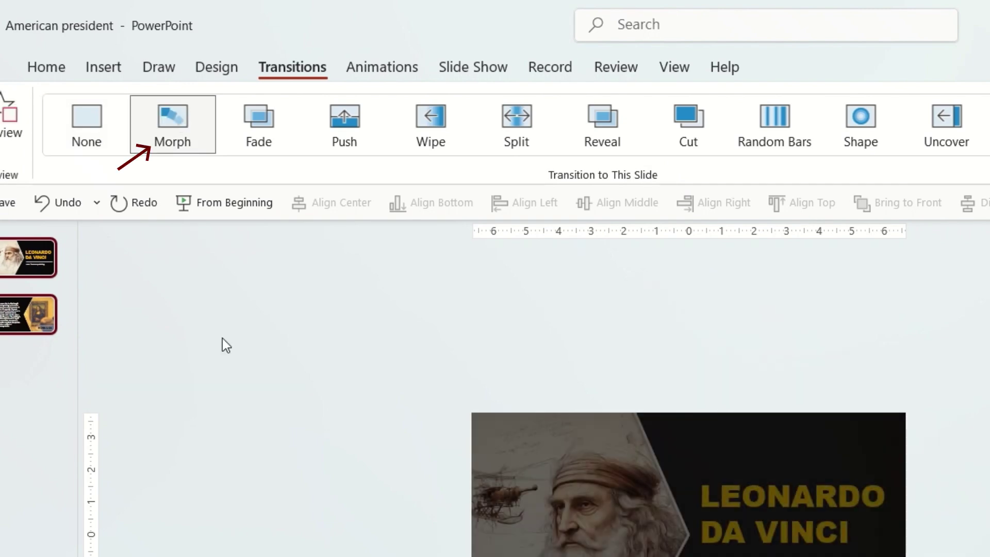